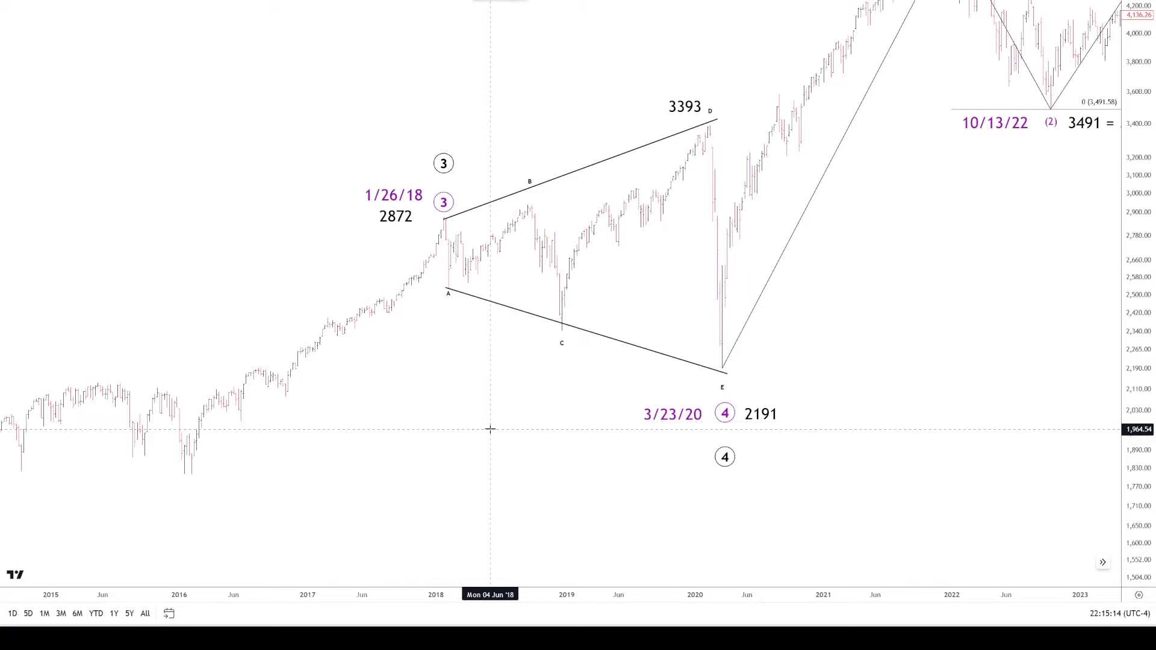
Examine the weekly S&P 500 wave count from the 2018–2020 A-B-C-D-E pattern back to the 2009 low.
{"action": "left_click_drag", "start_coordinate": [509, 426], "coordinate": [600, 395]}
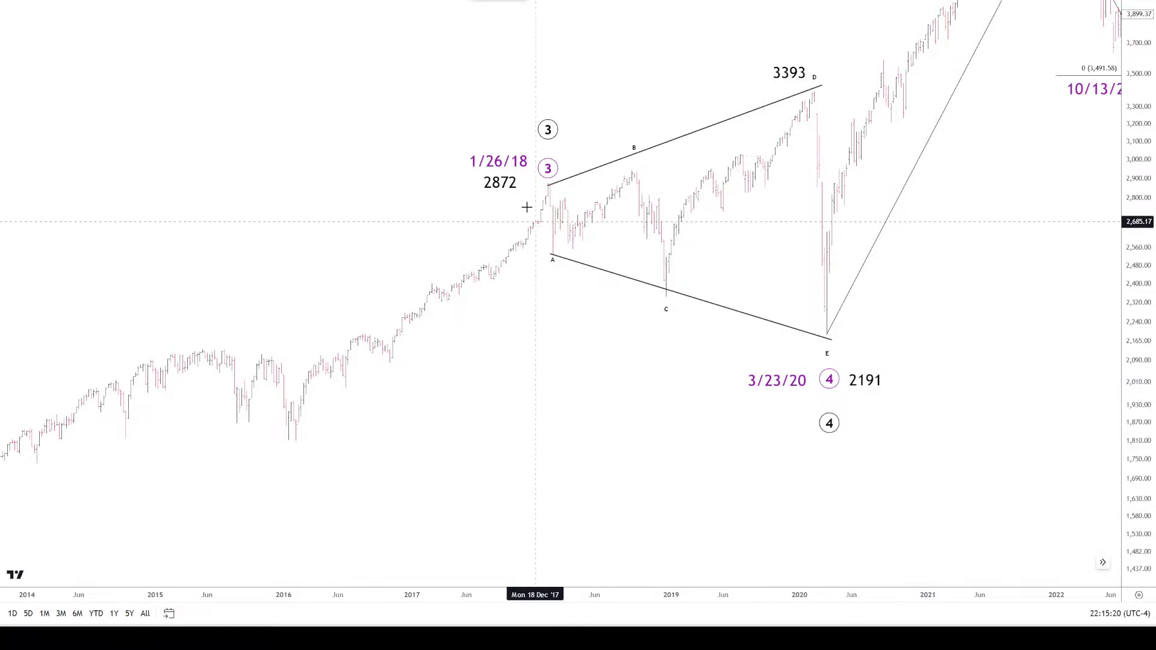
{"action": "left_click_drag", "start_coordinate": [478, 395], "coordinate": [578, 422]}
{"action": "left_click_drag", "start_coordinate": [838, 239], "coordinate": [798, 279]}
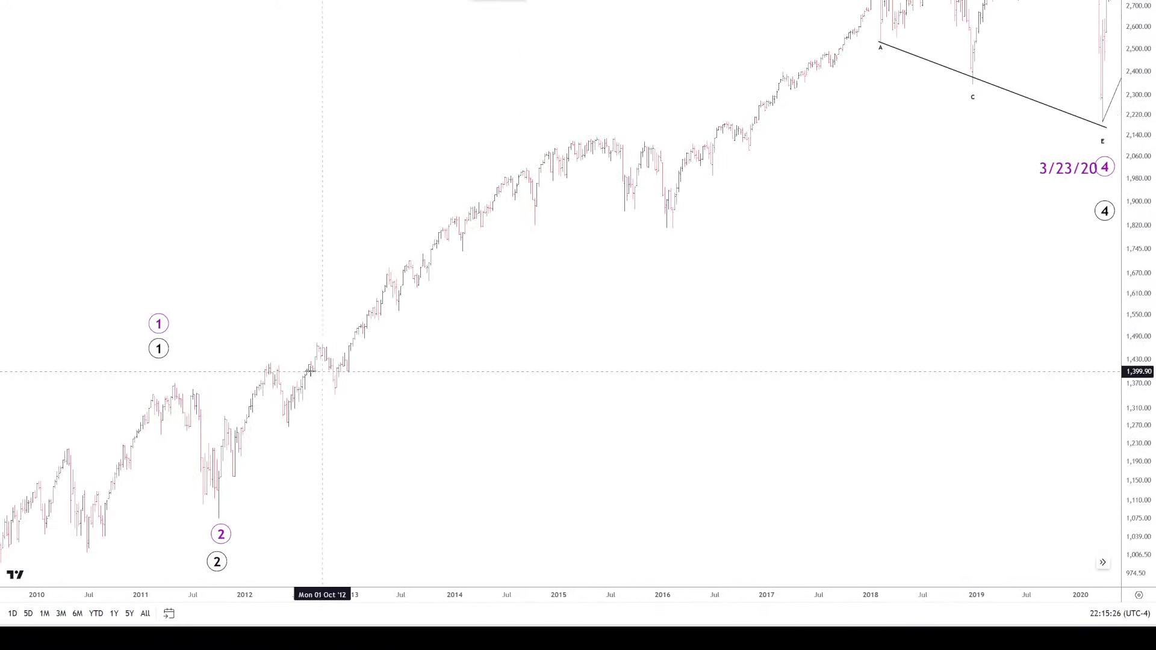
{"action": "left_click_drag", "start_coordinate": [666, 405], "coordinate": [832, 289]}
{"action": "left_click_drag", "start_coordinate": [650, 412], "coordinate": [682, 373]}
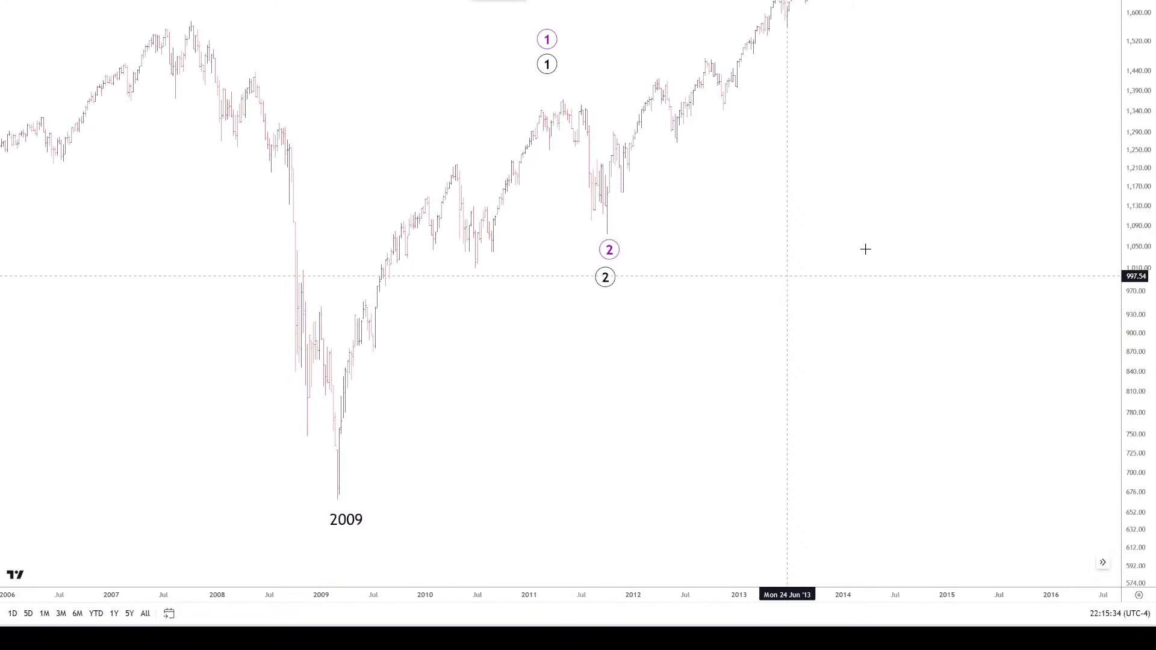
{"action": "left_click_drag", "start_coordinate": [1002, 142], "coordinate": [687, 343]}
{"action": "left_click_drag", "start_coordinate": [906, 227], "coordinate": [568, 338]}
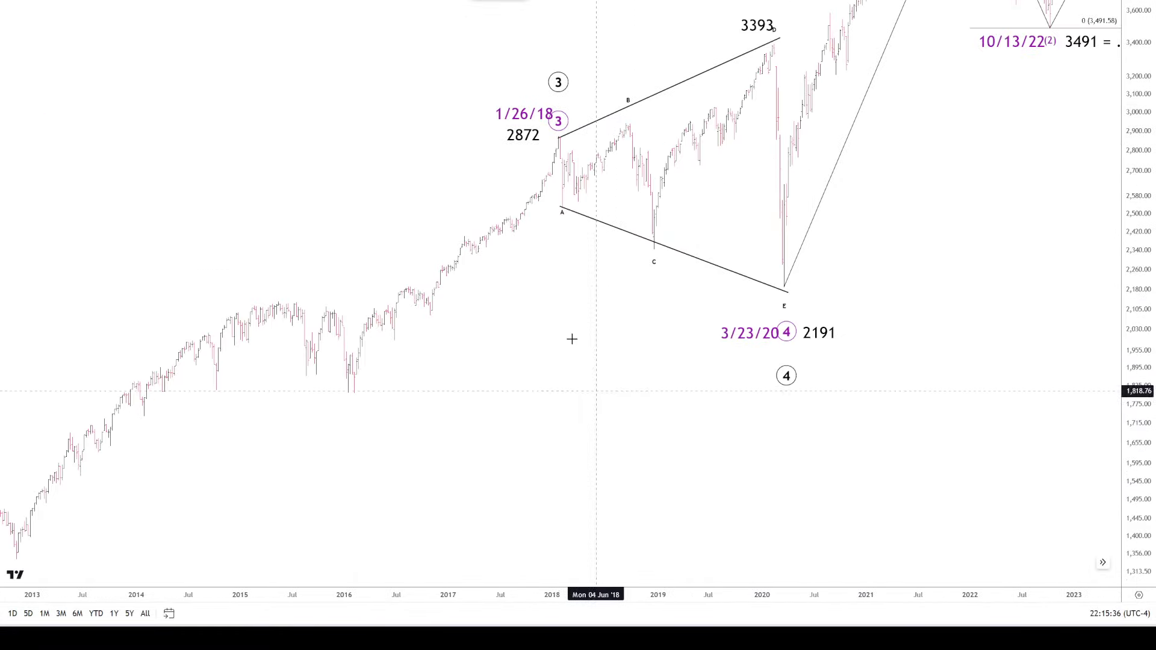
Examine the weekly wave count from the 3/23/20 low through waves (1) and (2) up to the wave (3) and wave 5 Fibonacci targets.
{"action": "left_click_drag", "start_coordinate": [956, 174], "coordinate": [1033, 382]}
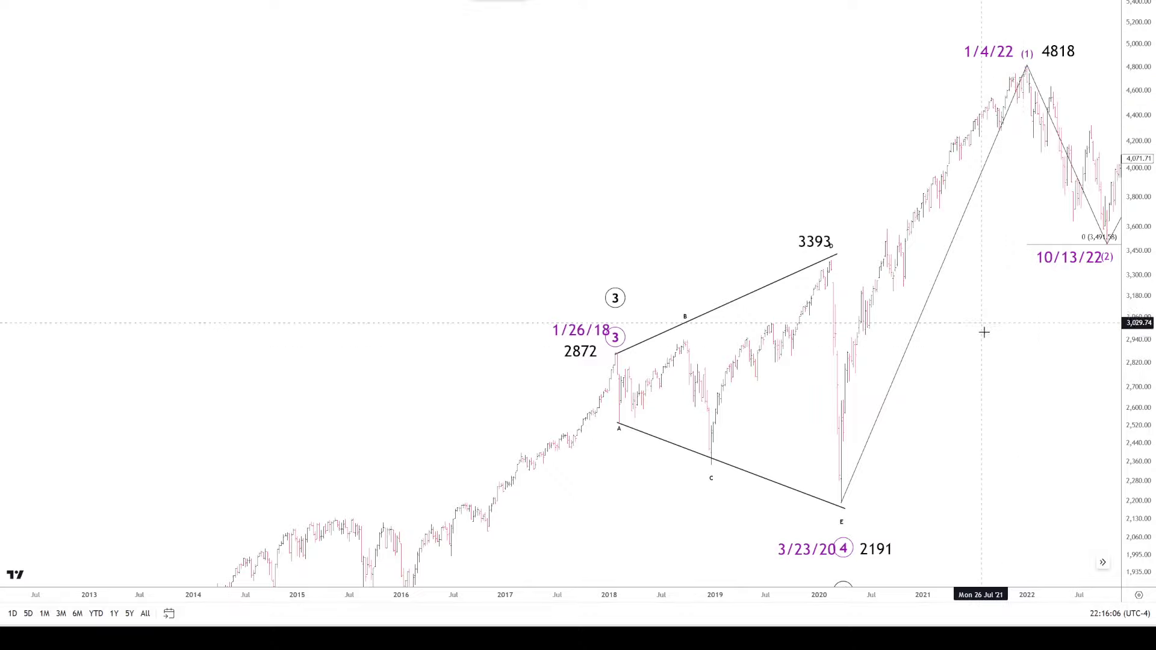
{"action": "scroll", "coordinate": [1061, 315], "scroll_direction": "right", "scroll_amount": 5}
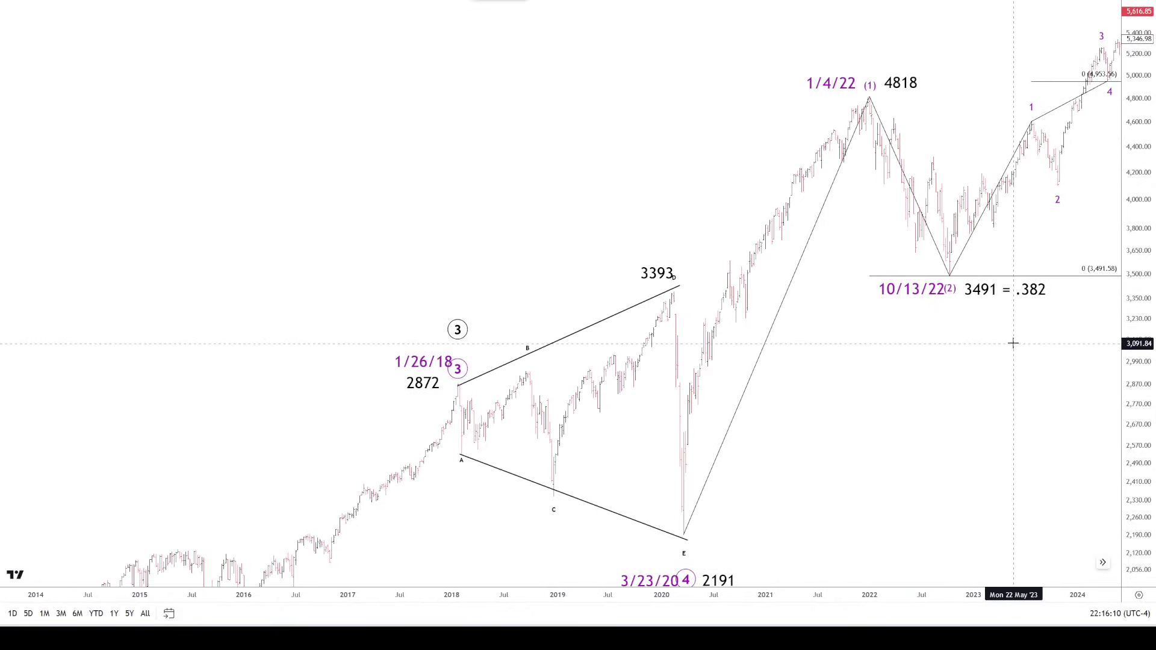
{"action": "left_click_drag", "start_coordinate": [1032, 341], "coordinate": [893, 341]}
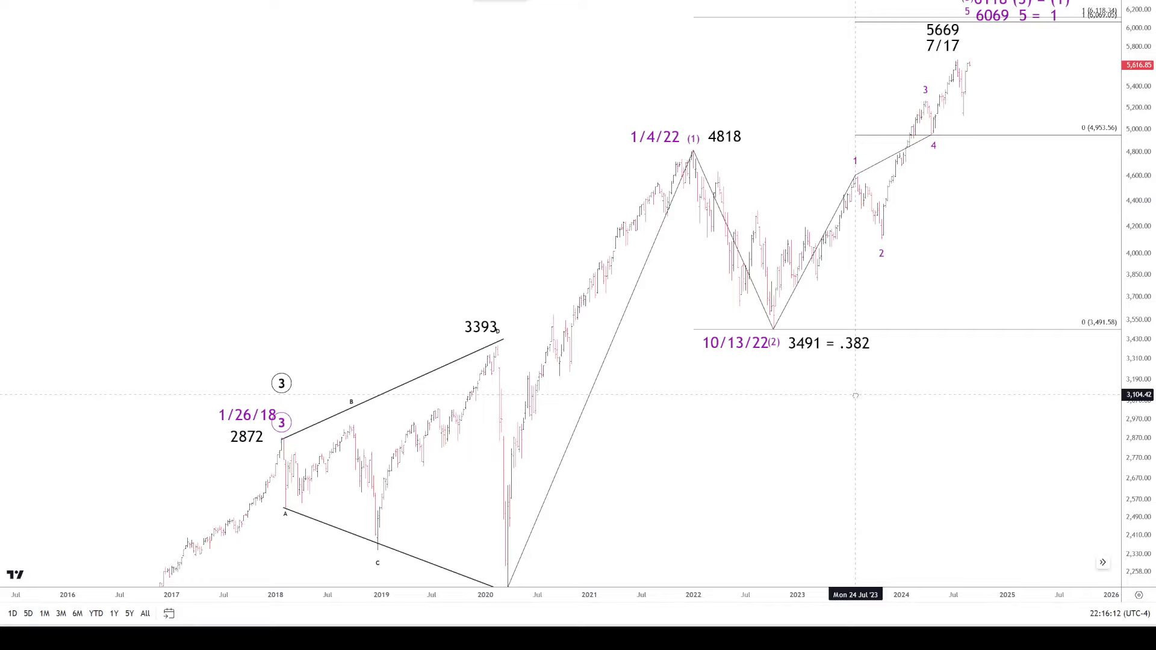
{"action": "left_click_drag", "start_coordinate": [728, 426], "coordinate": [688, 360]}
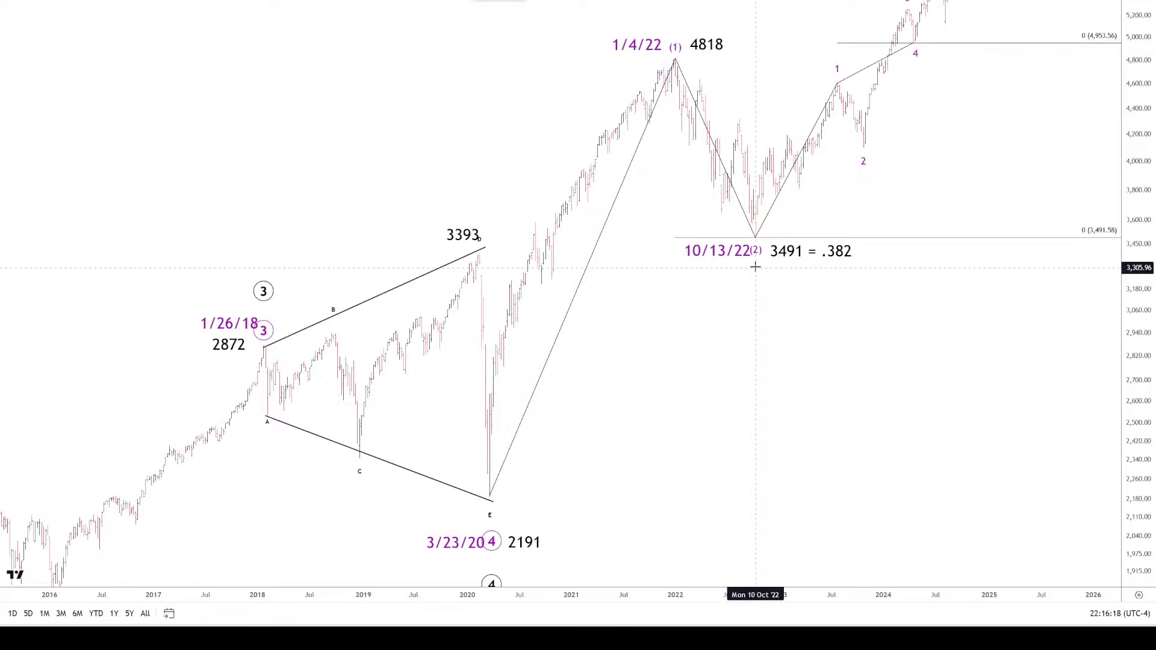
{"action": "left_click_drag", "start_coordinate": [960, 124], "coordinate": [839, 309]}
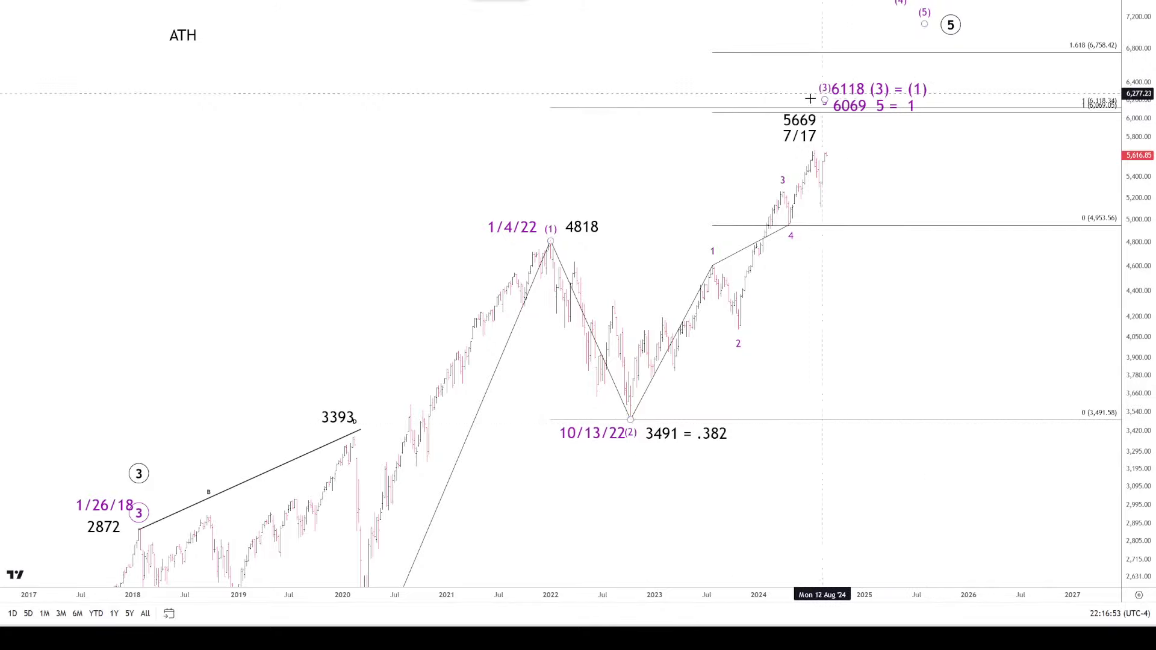
{"action": "left_click_drag", "start_coordinate": [968, 182], "coordinate": [983, 167]}
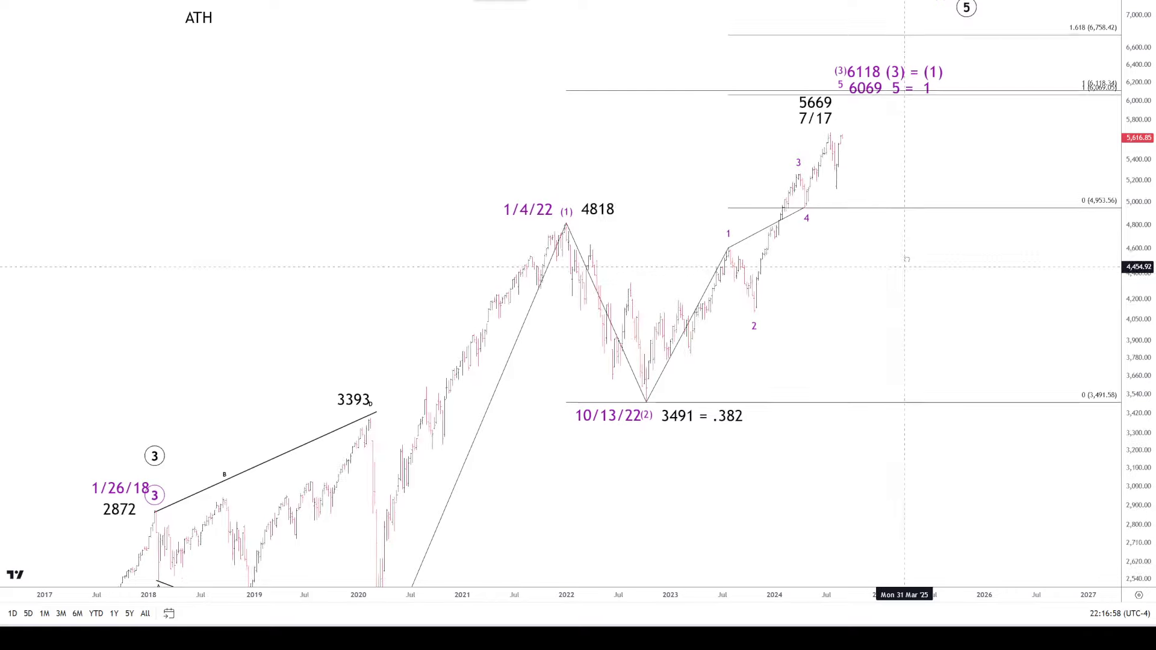
{"action": "left_click_drag", "start_coordinate": [904, 271], "coordinate": [907, 254]}
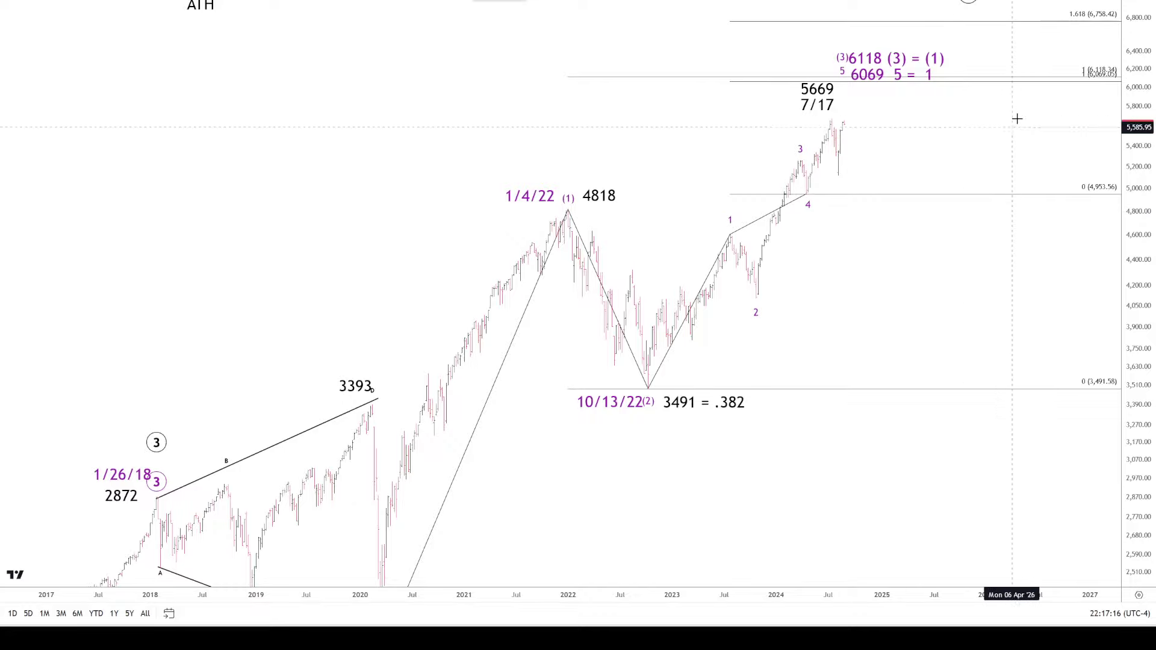
{"action": "left_click_drag", "start_coordinate": [1025, 108], "coordinate": [984, 234]}
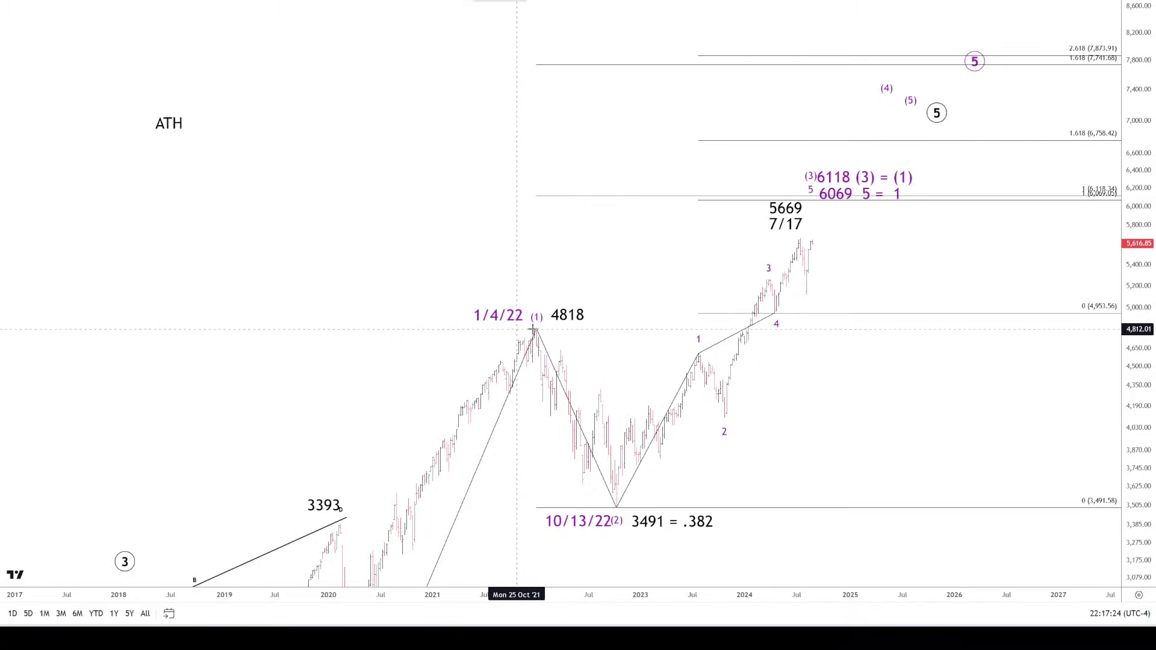
{"action": "left_click_drag", "start_coordinate": [932, 371], "coordinate": [875, 310]}
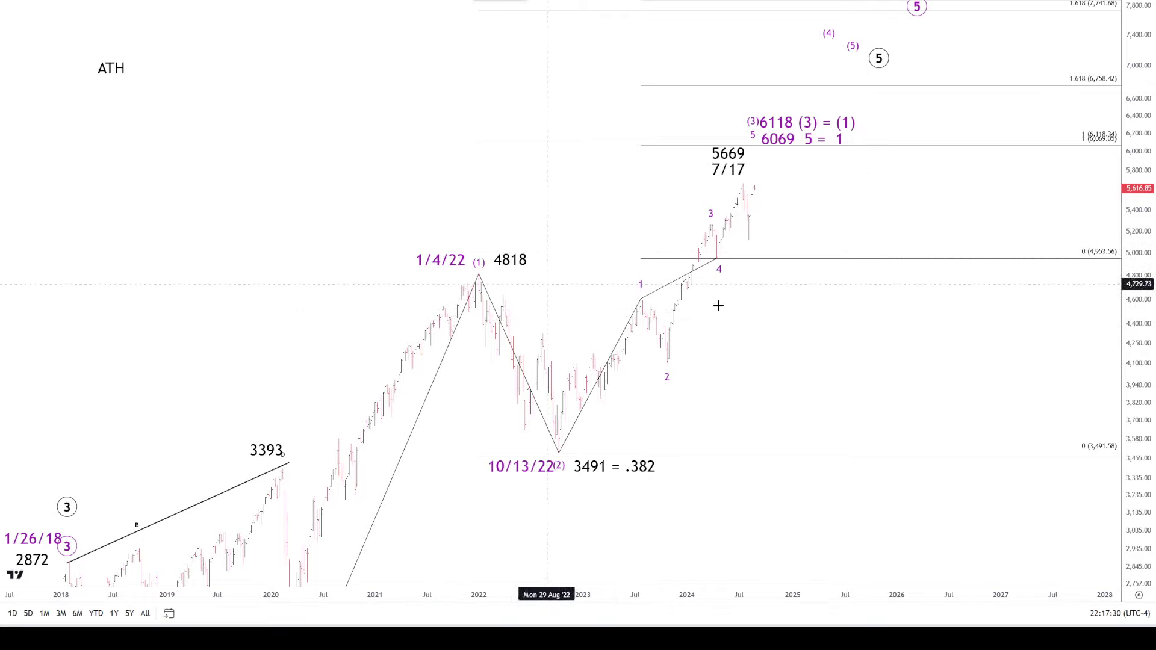
{"action": "left_click_drag", "start_coordinate": [878, 208], "coordinate": [902, 232]}
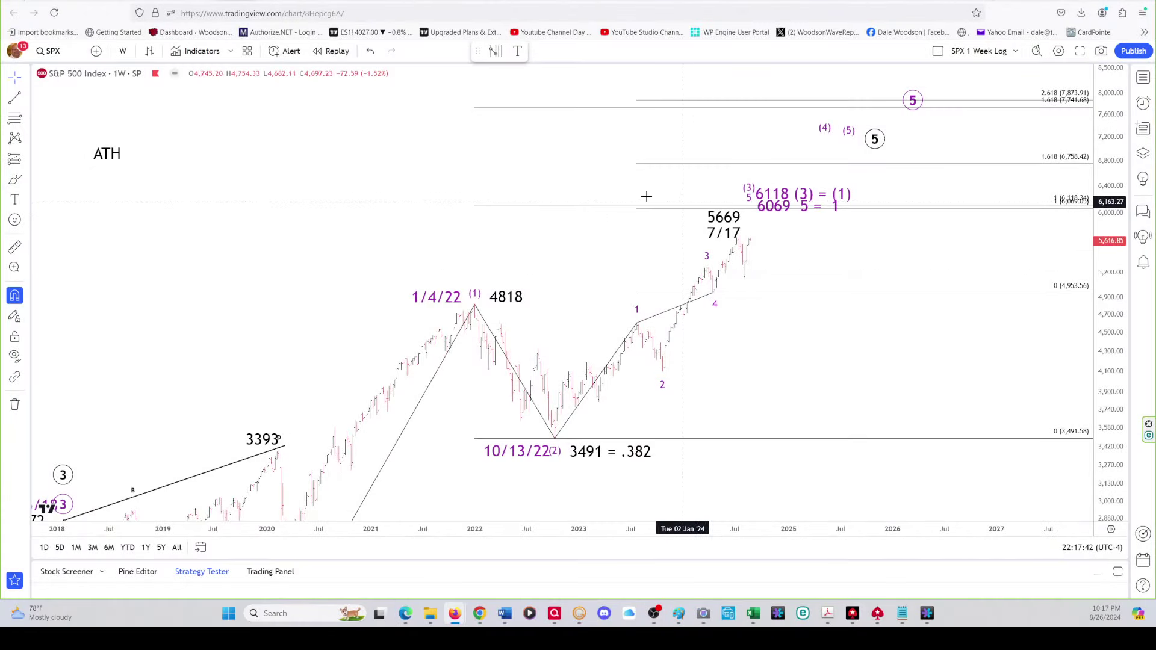
{"action": "left_click_drag", "start_coordinate": [510, 163], "coordinate": [509, 187]}
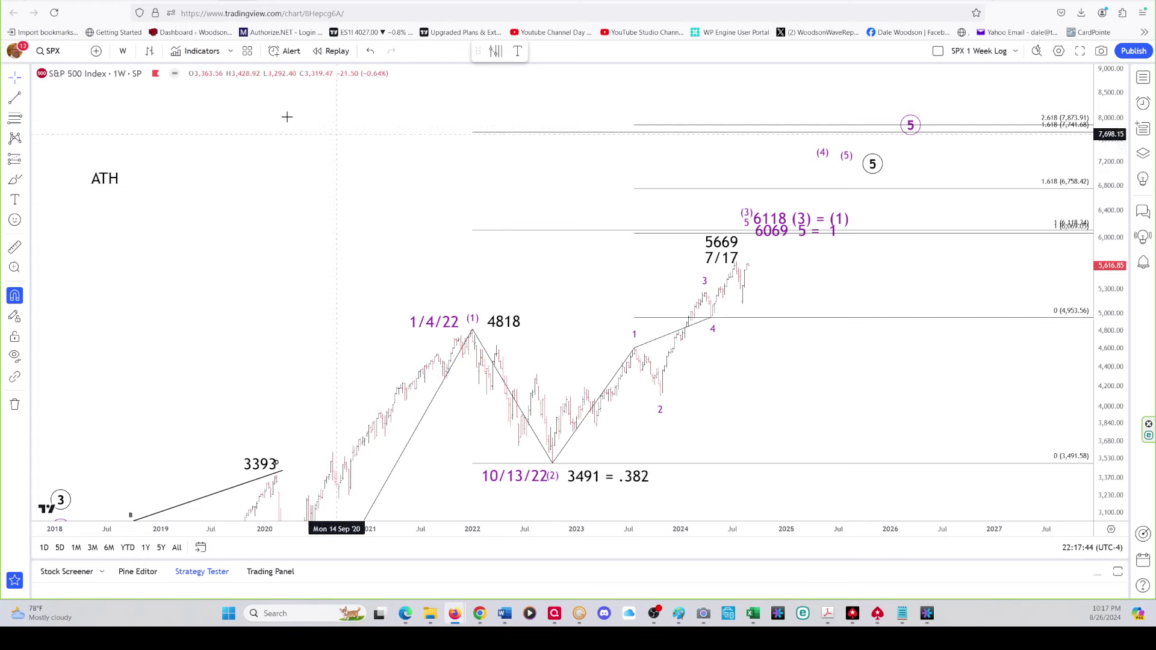
Switch to the ES Daily chart and trace its history back to the wave ii low of 10/27/23.
{"action": "key", "text": "ctrl+Tab"}
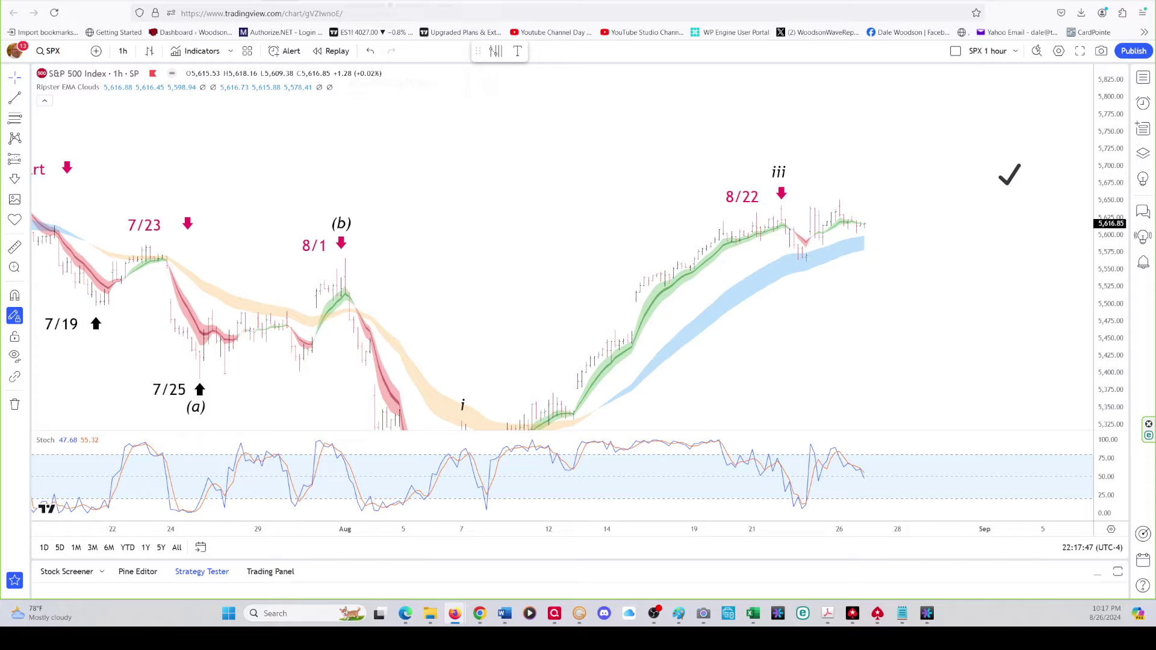
{"action": "key", "text": "ctrl+Tab"}
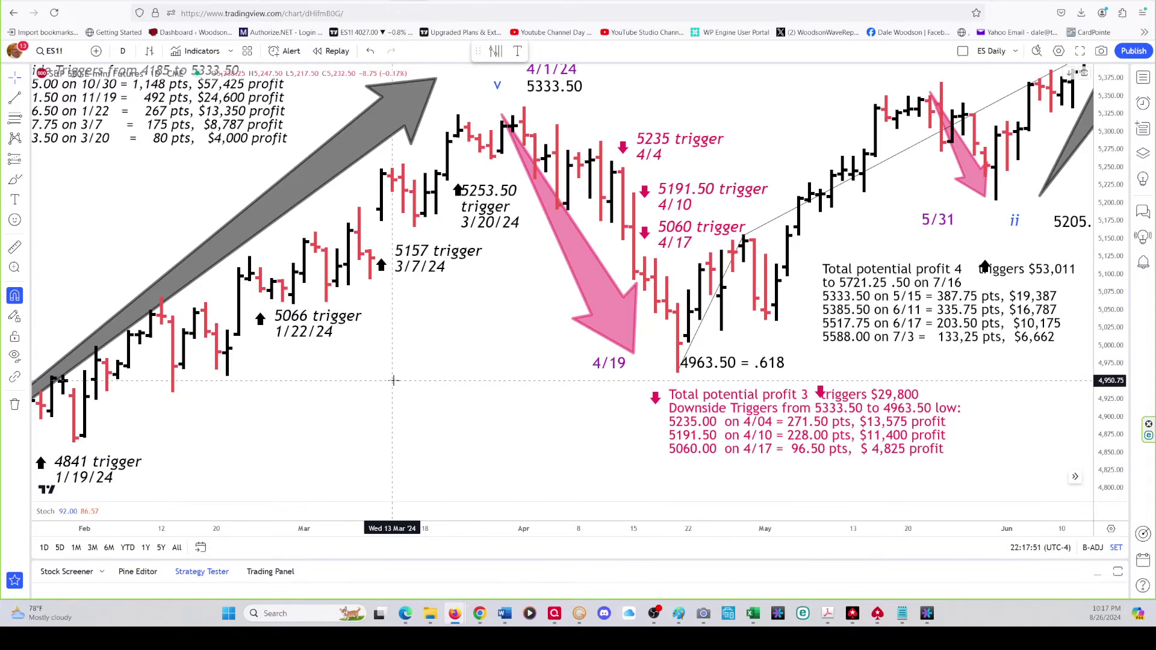
{"action": "left_click_drag", "start_coordinate": [393, 380], "coordinate": [642, 234]}
{"action": "left_click_drag", "start_coordinate": [439, 362], "coordinate": [693, 264]}
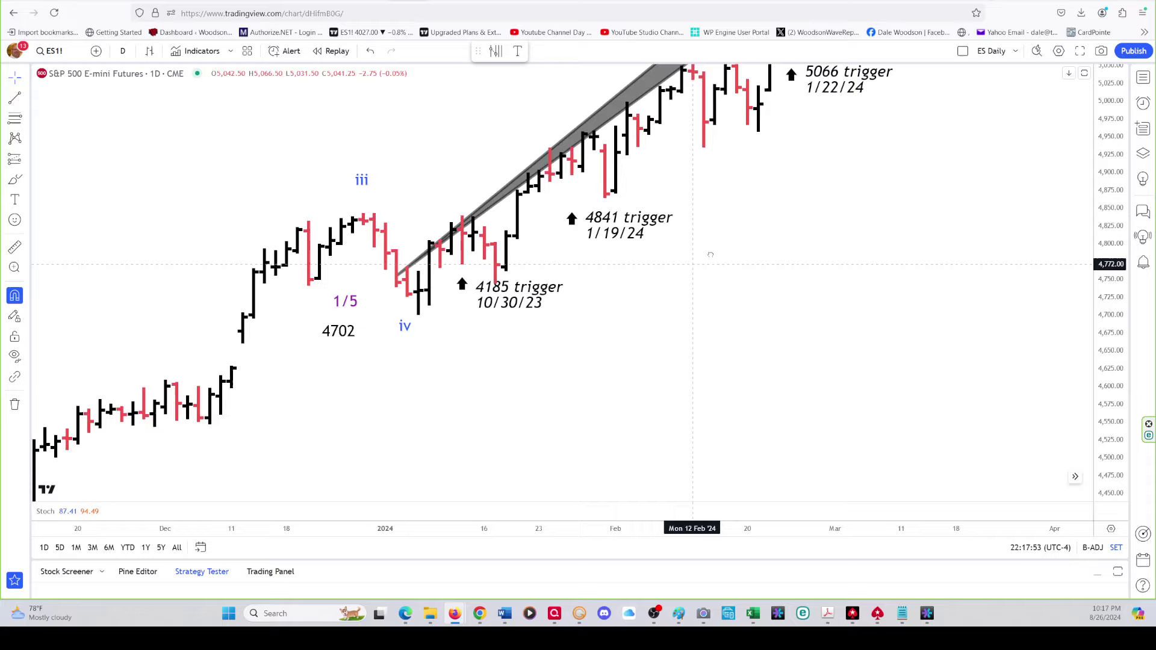
{"action": "left_click_drag", "start_coordinate": [451, 413], "coordinate": [642, 244]}
{"action": "left_click_drag", "start_coordinate": [591, 318], "coordinate": [685, 227]}
{"action": "left_click_drag", "start_coordinate": [466, 385], "coordinate": [567, 306]}
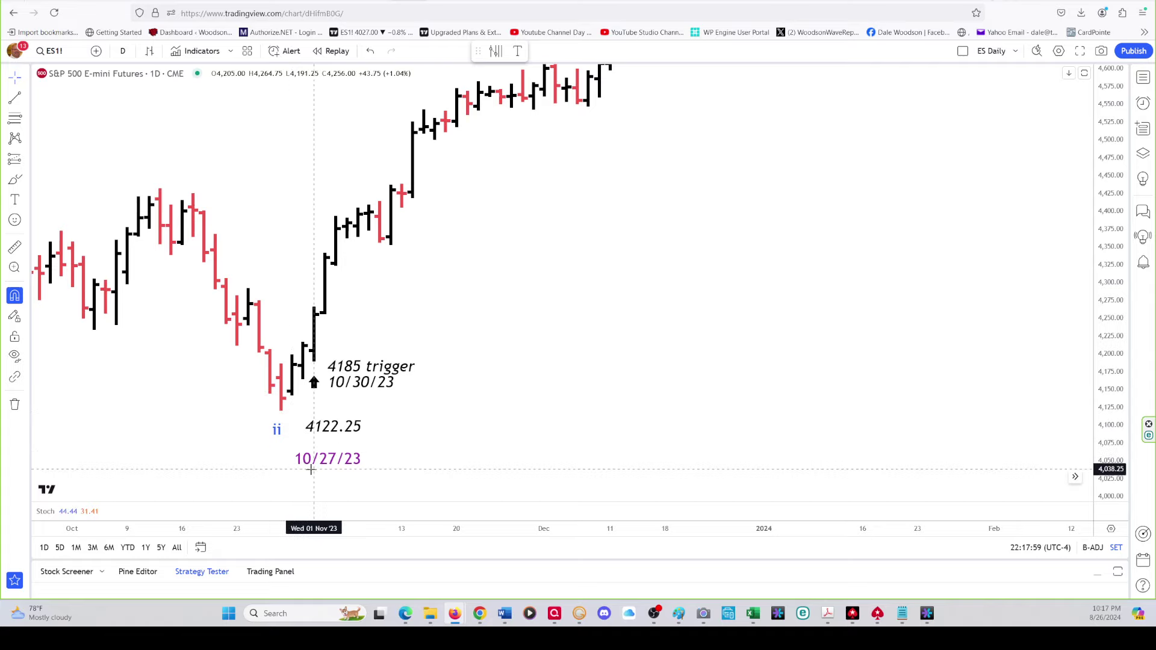
{"action": "left_click_drag", "start_coordinate": [462, 418], "coordinate": [443, 429]}
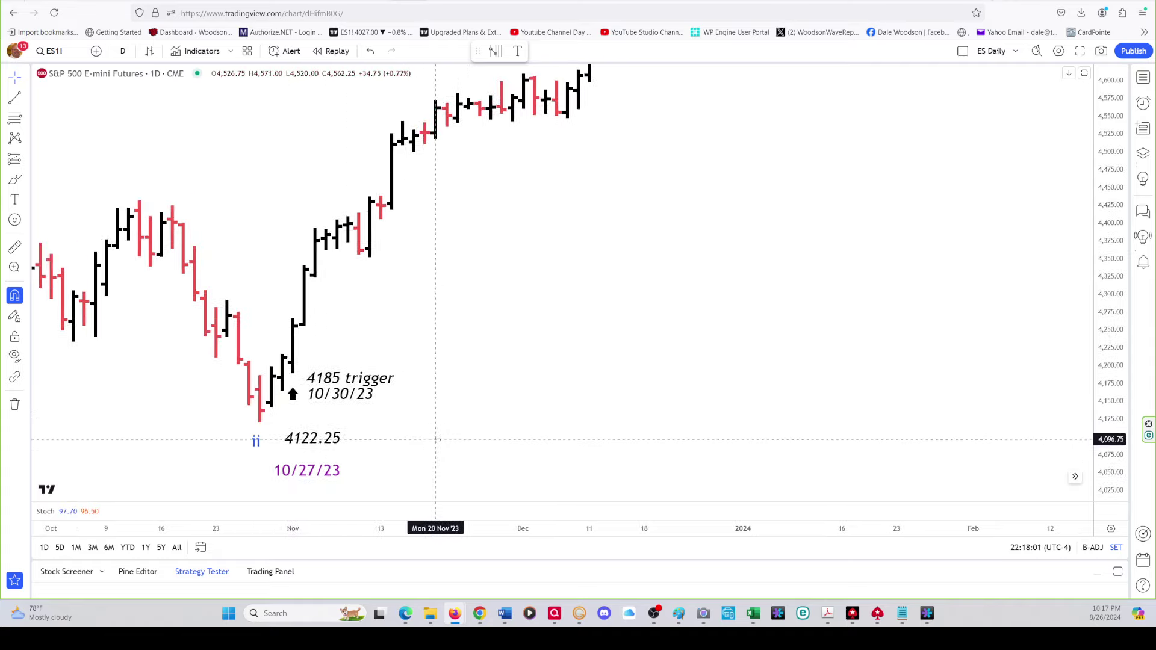
Review the upside triggers from 10/30/23 to 3/20/24 and their profit summary along the rise to the 4/1/24 high.
{"action": "left_click_drag", "start_coordinate": [638, 226], "coordinate": [543, 298]}
{"action": "left_click_drag", "start_coordinate": [640, 180], "coordinate": [459, 351]}
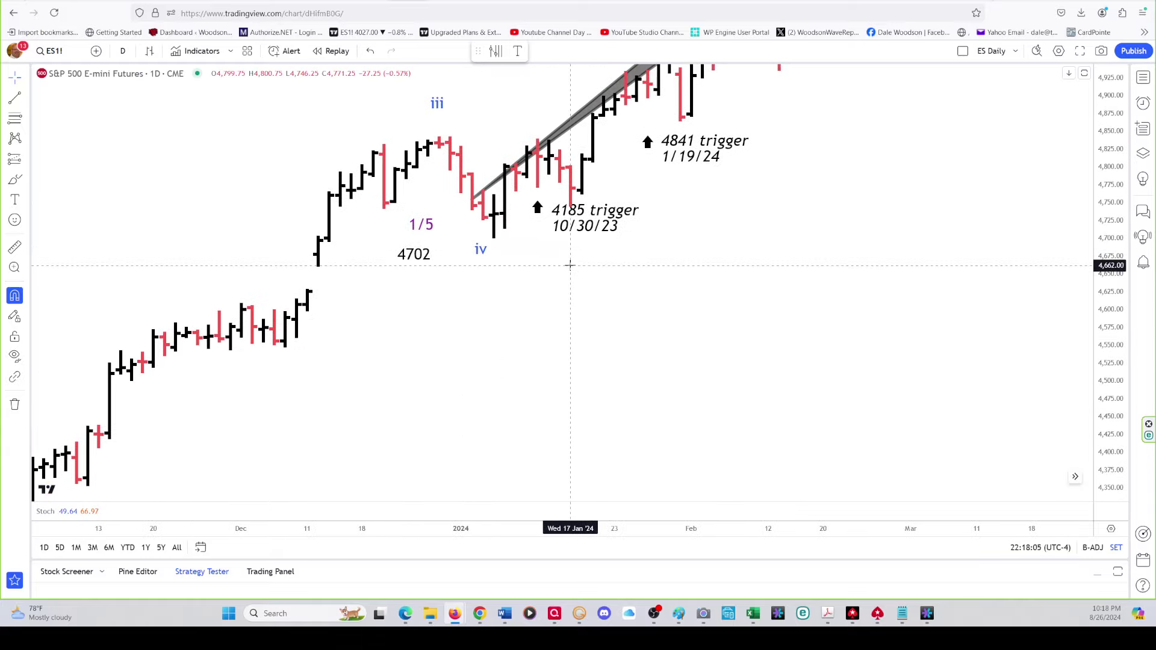
{"action": "left_click_drag", "start_coordinate": [560, 238], "coordinate": [463, 313]}
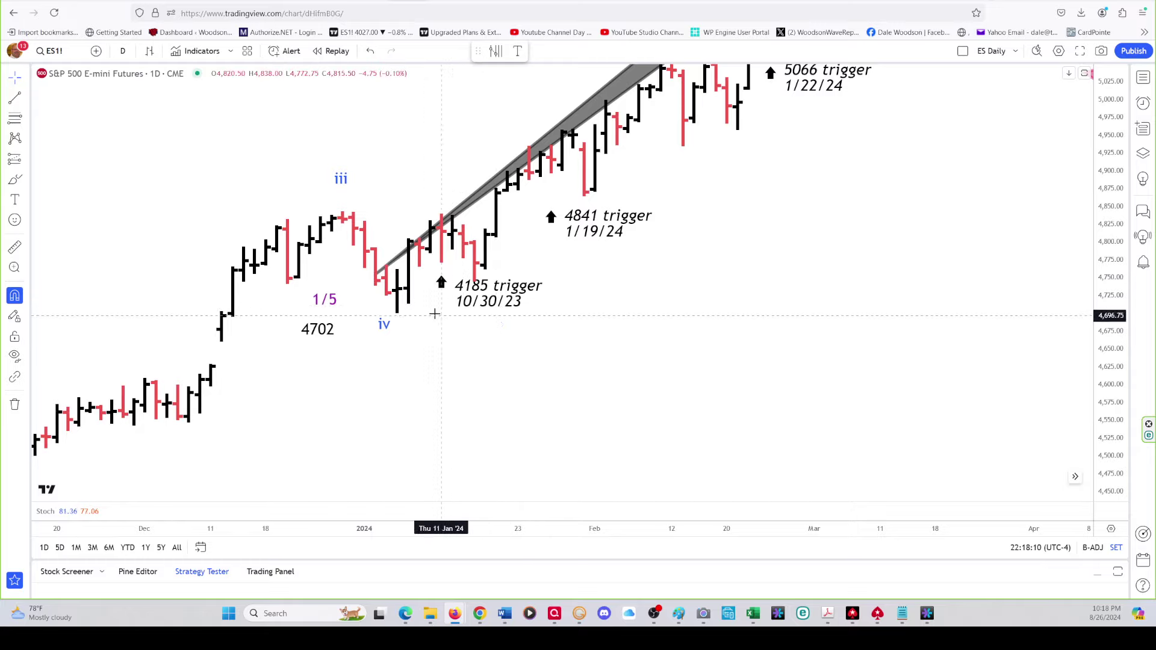
{"action": "left_click_drag", "start_coordinate": [628, 285], "coordinate": [385, 467]}
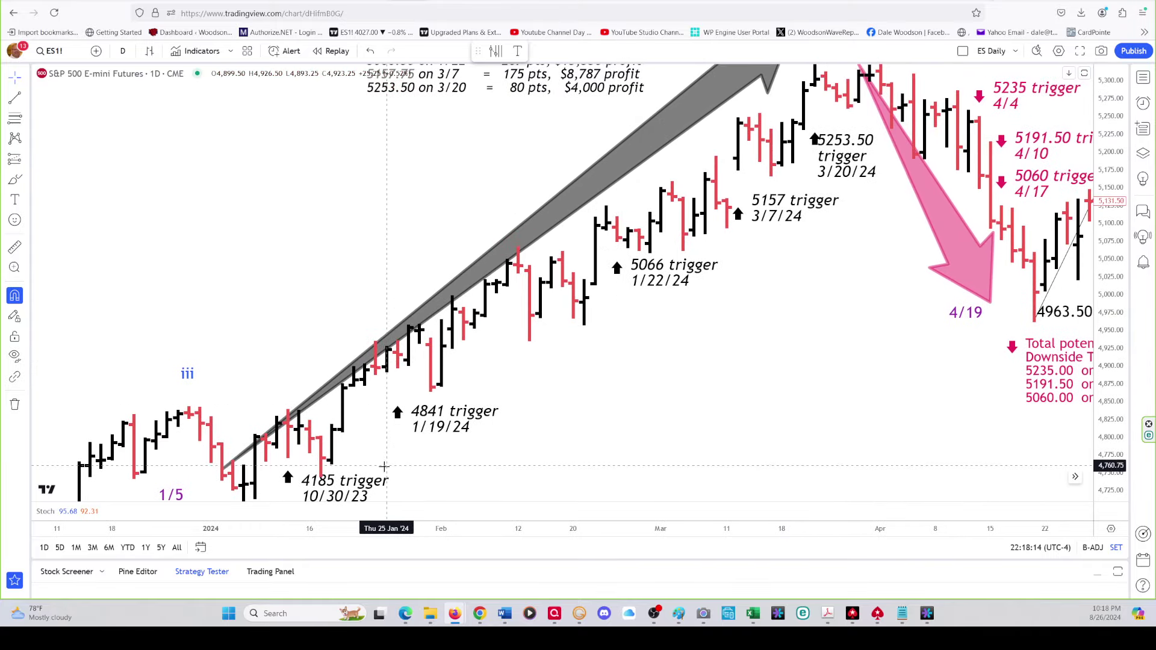
{"action": "left_click_drag", "start_coordinate": [865, 275], "coordinate": [794, 385]}
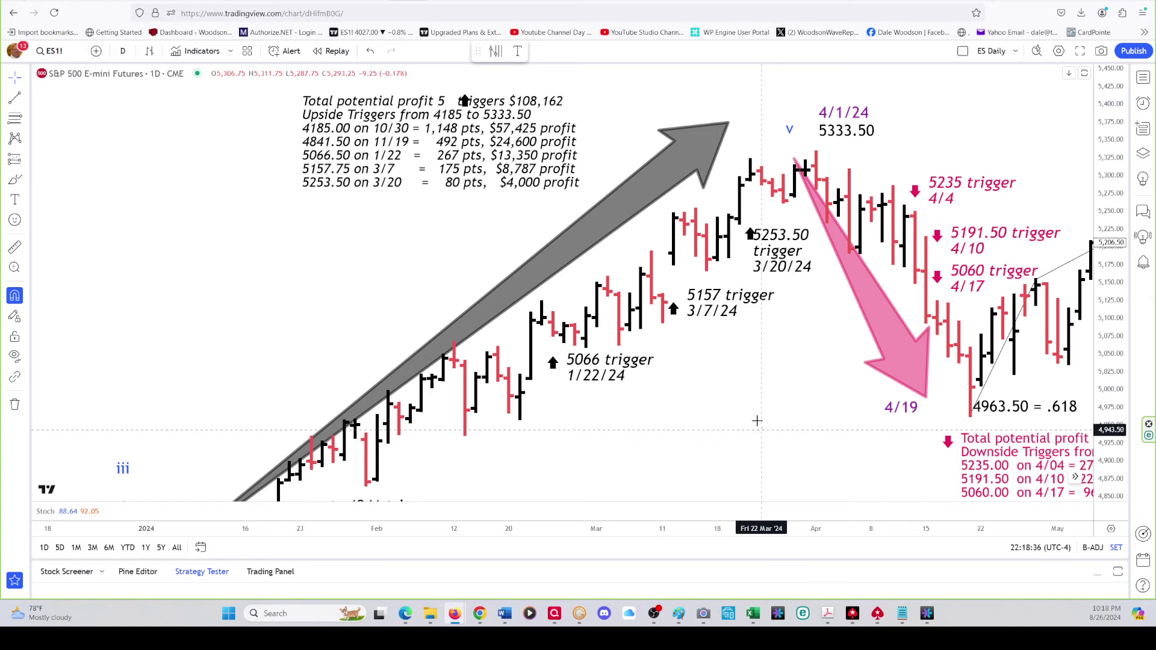
{"action": "scroll", "coordinate": [757, 420], "scroll_direction": "down", "scroll_amount": 3}
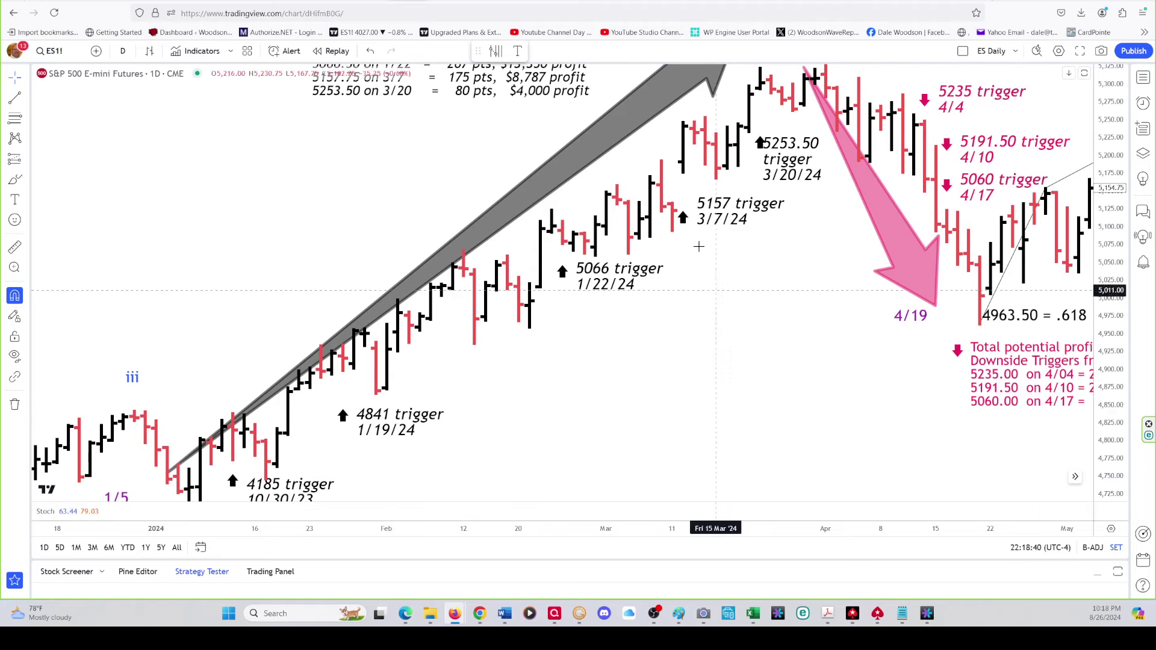
{"action": "scroll", "coordinate": [697, 235], "scroll_direction": "down", "scroll_amount": 2}
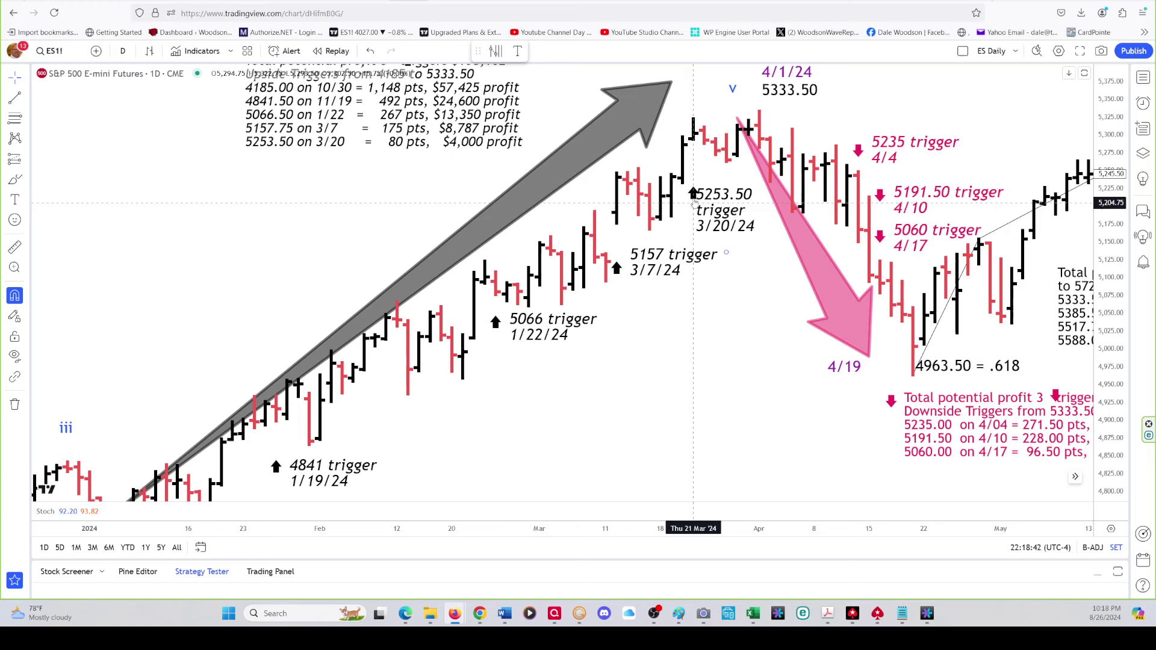
{"action": "scroll", "coordinate": [490, 117], "scroll_direction": "down", "scroll_amount": 1}
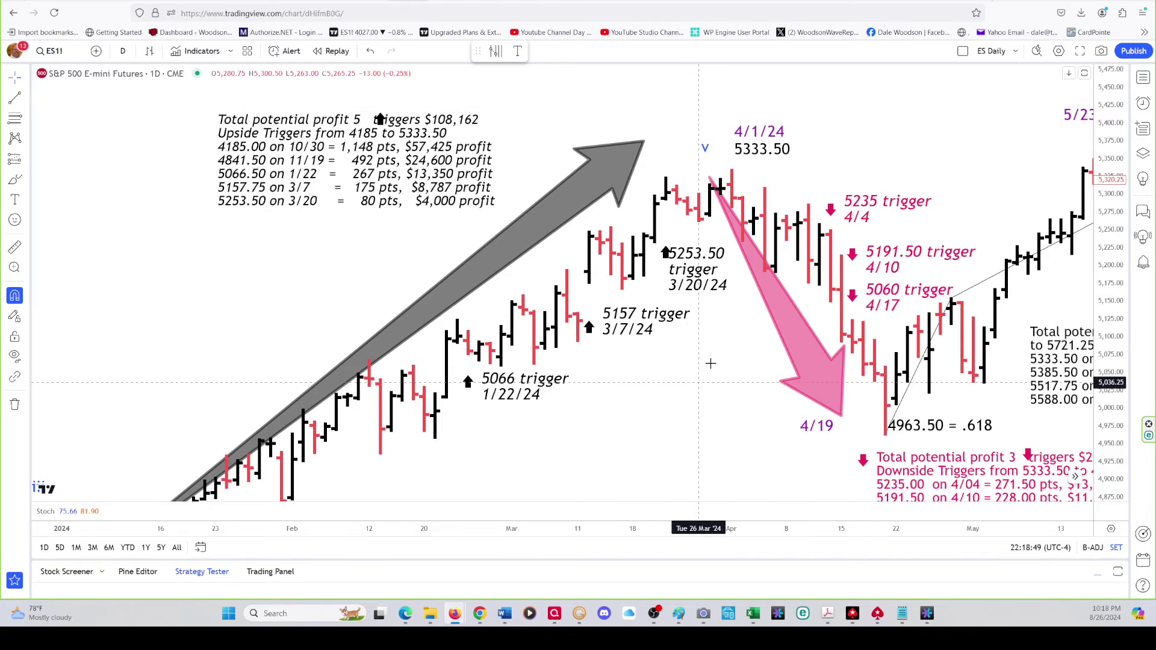
Shift the four-trigger upside profit note slightly to the right so the black arrow no longer covers its text.
{"action": "left_click_drag", "start_coordinate": [719, 338], "coordinate": [512, 314]}
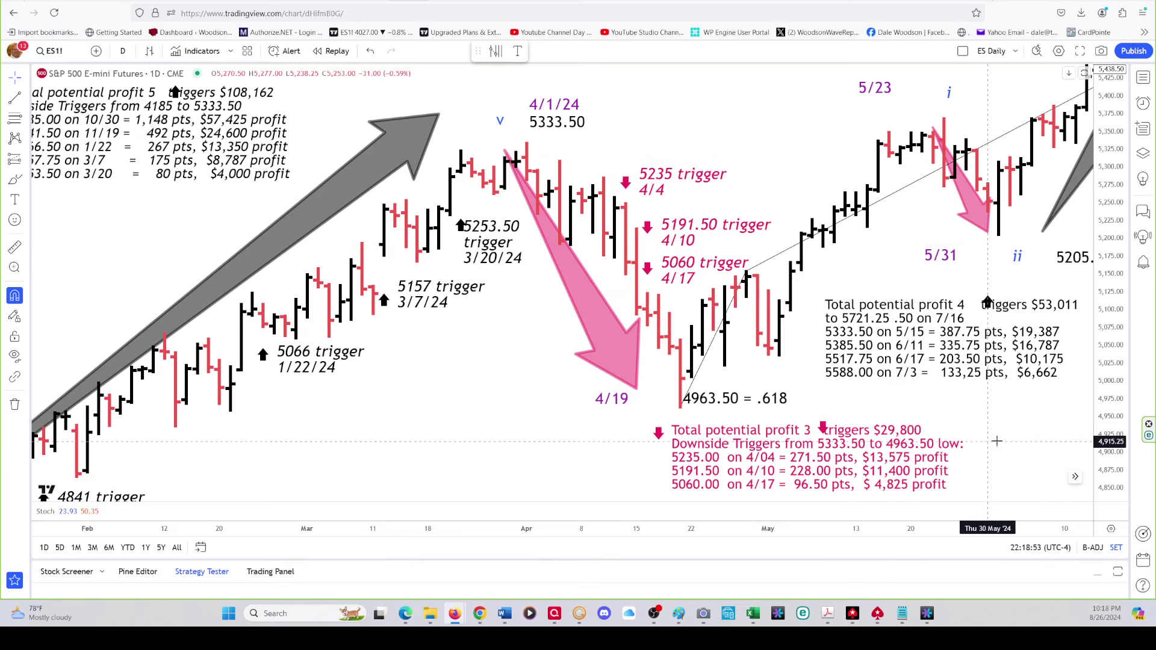
{"action": "left_click_drag", "start_coordinate": [843, 418], "coordinate": [794, 422]}
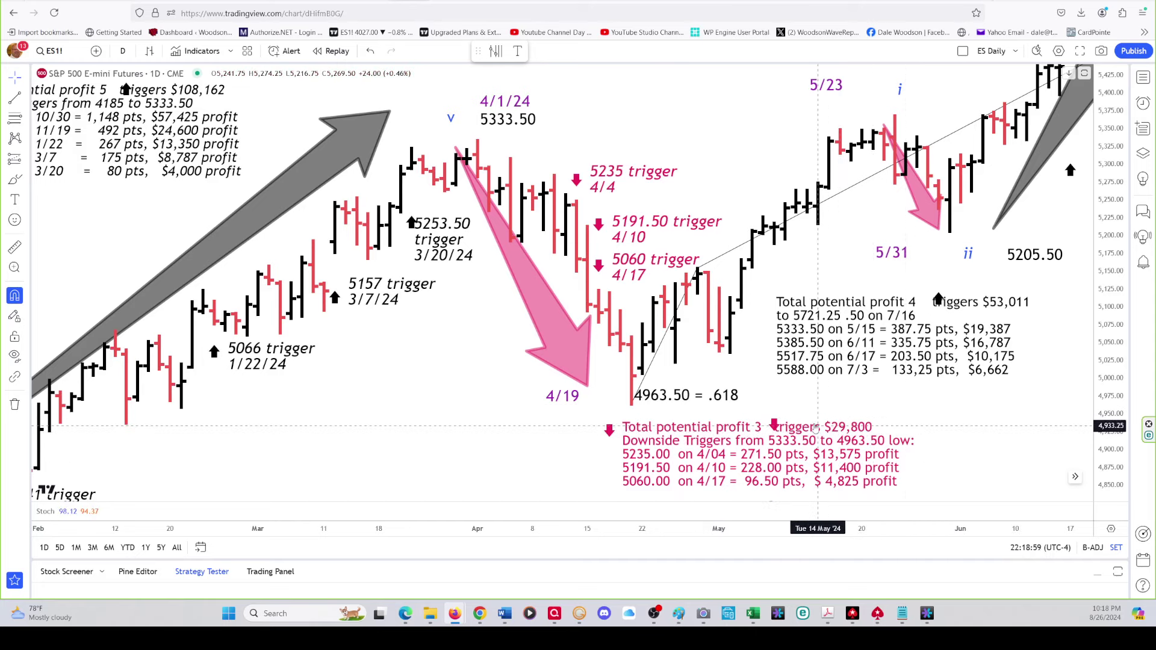
{"action": "left_click_drag", "start_coordinate": [993, 424], "coordinate": [884, 448]}
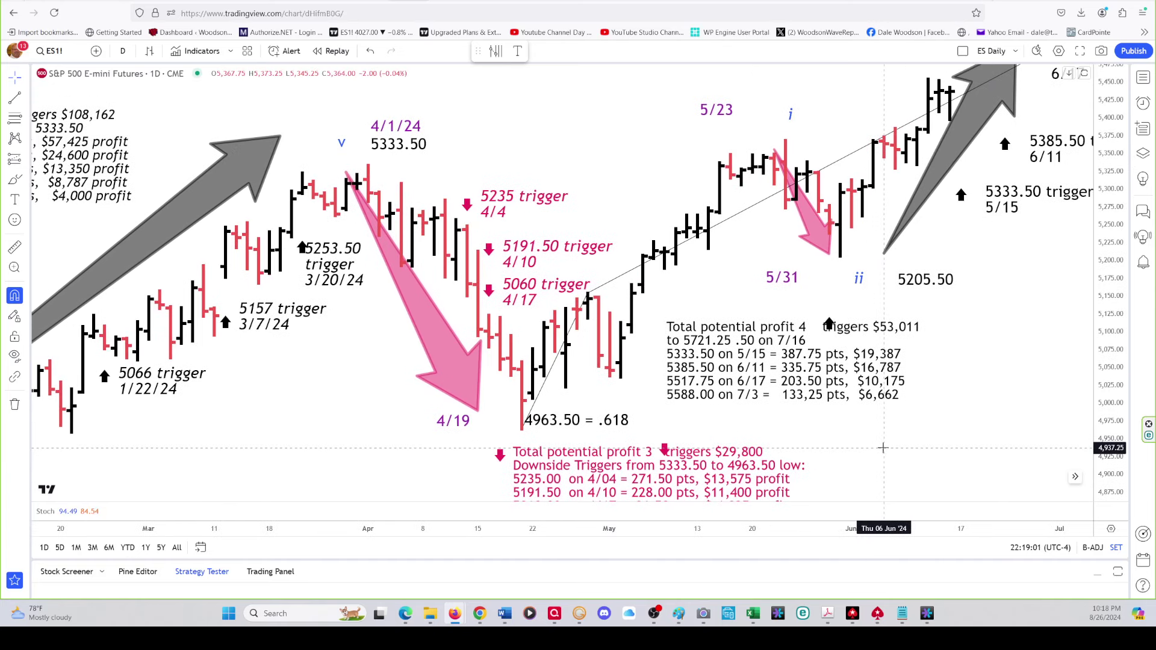
{"action": "left_click_drag", "start_coordinate": [775, 347], "coordinate": [765, 347]}
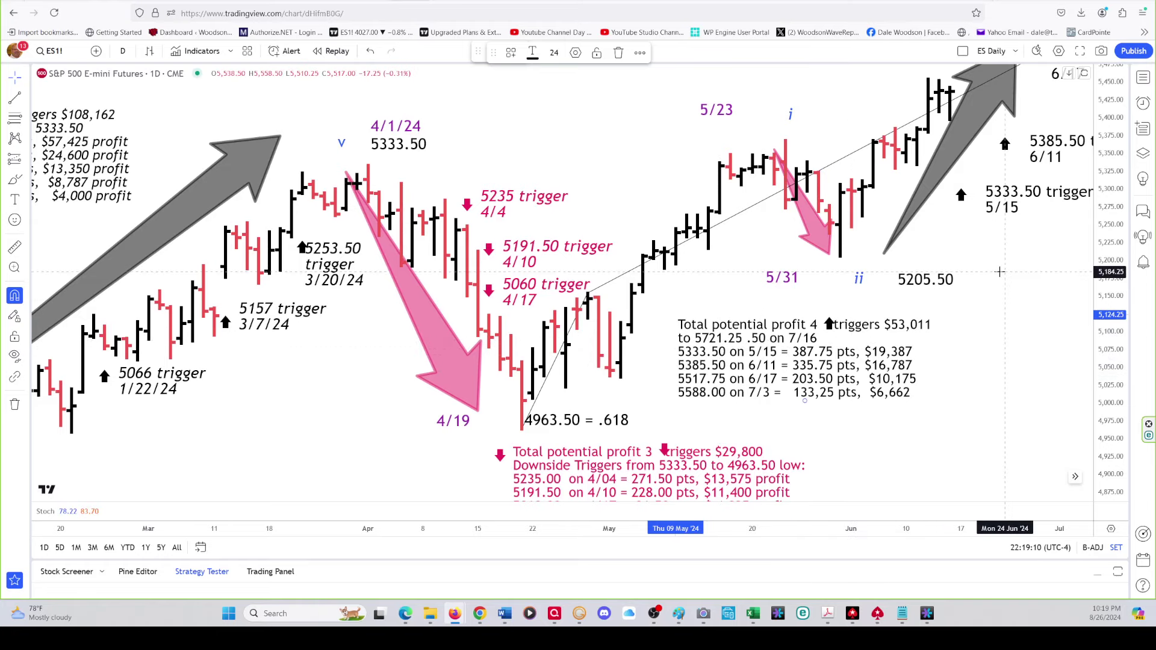
Review the upside triggers from 5/15 to 7/3 and the wave v high on 7/16 on the ES Daily chart.
{"action": "left_click_drag", "start_coordinate": [994, 272], "coordinate": [913, 300]}
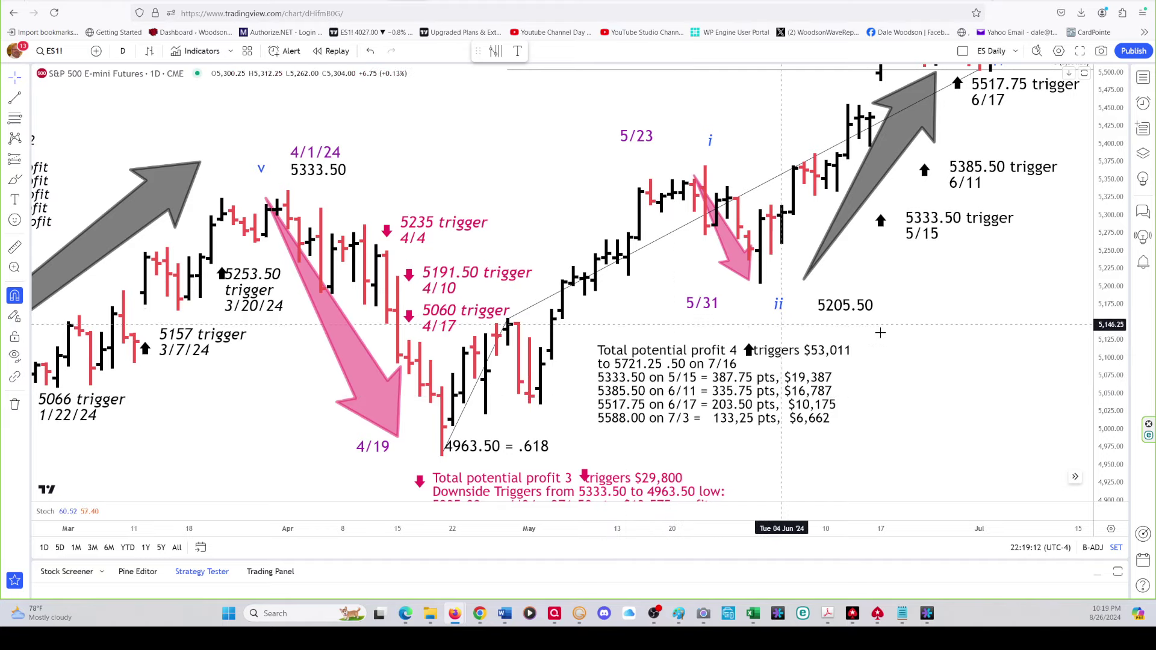
{"action": "left_click_drag", "start_coordinate": [984, 300], "coordinate": [758, 356]}
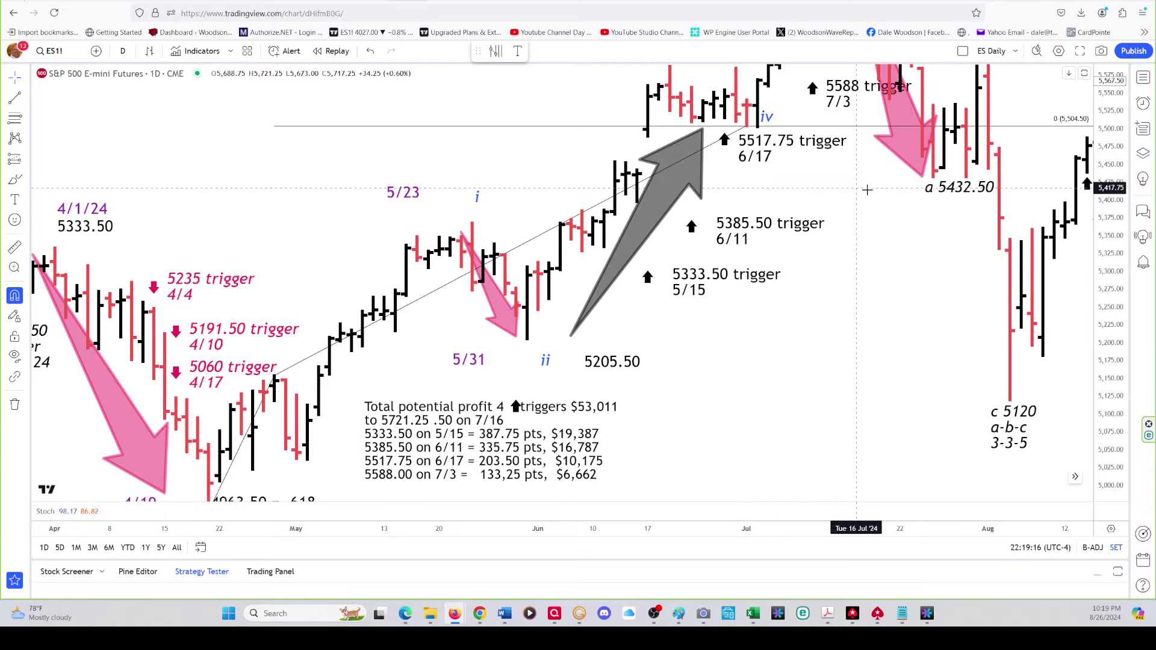
{"action": "left_click_drag", "start_coordinate": [821, 196], "coordinate": [685, 321]}
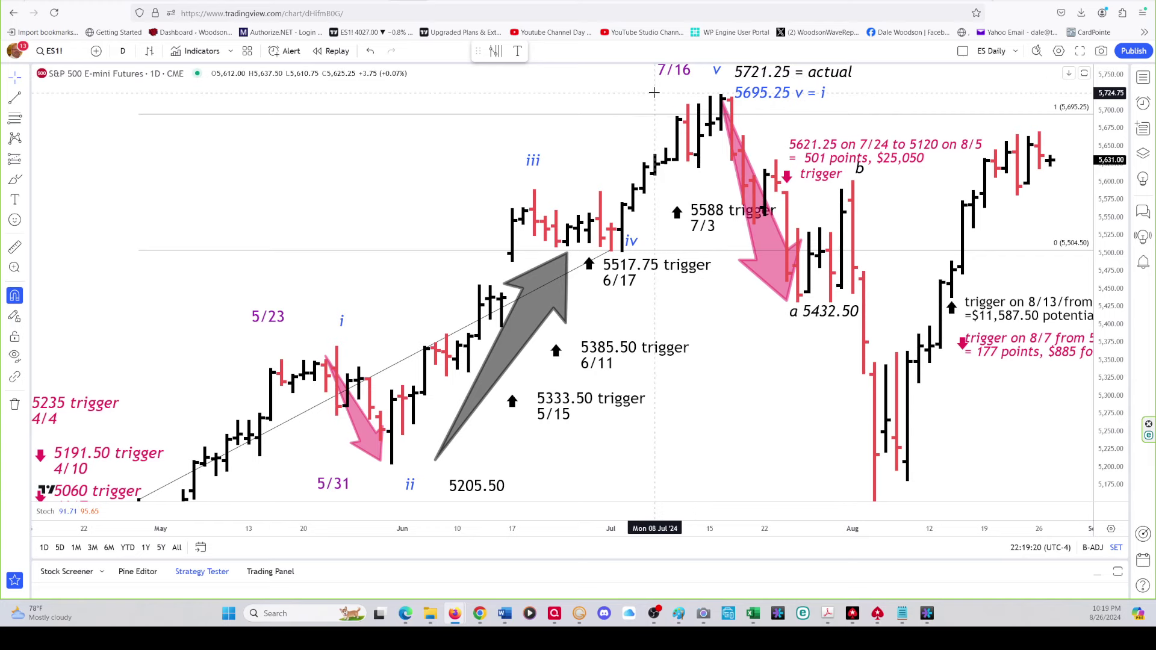
{"action": "left_click_drag", "start_coordinate": [704, 89], "coordinate": [648, 99]}
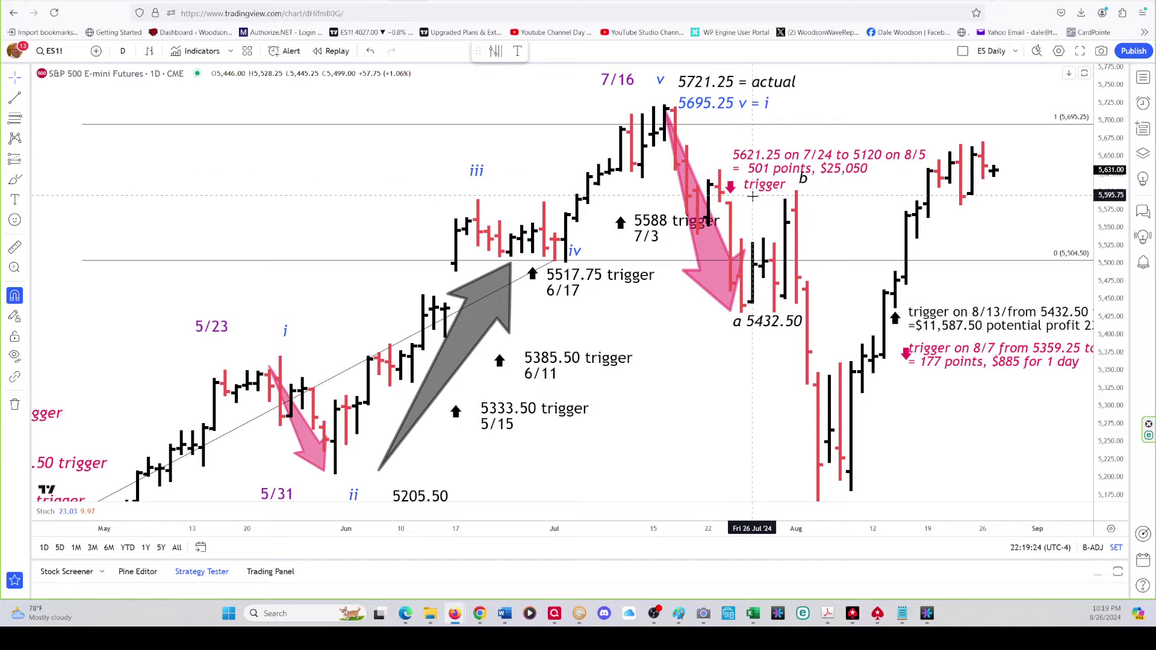
Review the decline from the 7/16 high on the ES Daily chart, with the 7/24, 8/7 and 8/13 triggers and their profit notes.
{"action": "scroll", "coordinate": [857, 231], "scroll_direction": "right", "scroll_amount": 5}
{"action": "scroll", "coordinate": [857, 230], "scroll_direction": "down", "scroll_amount": 3}
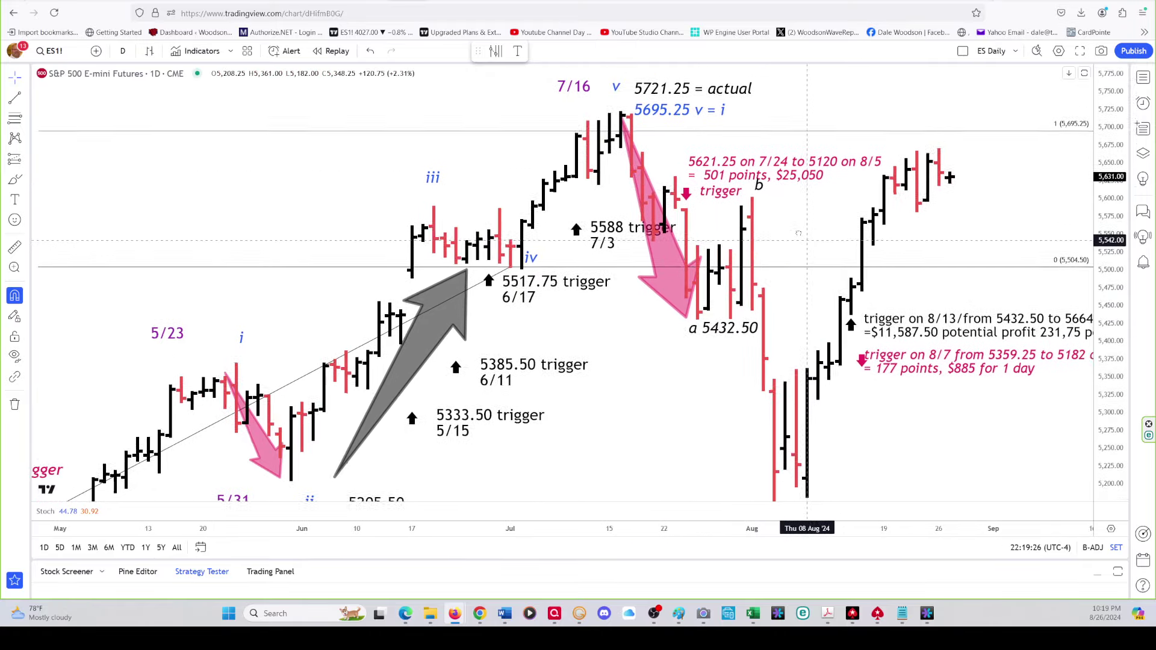
{"action": "scroll", "coordinate": [852, 399], "scroll_direction": "right", "scroll_amount": 2}
{"action": "scroll", "coordinate": [852, 399], "scroll_direction": "up", "scroll_amount": 1}
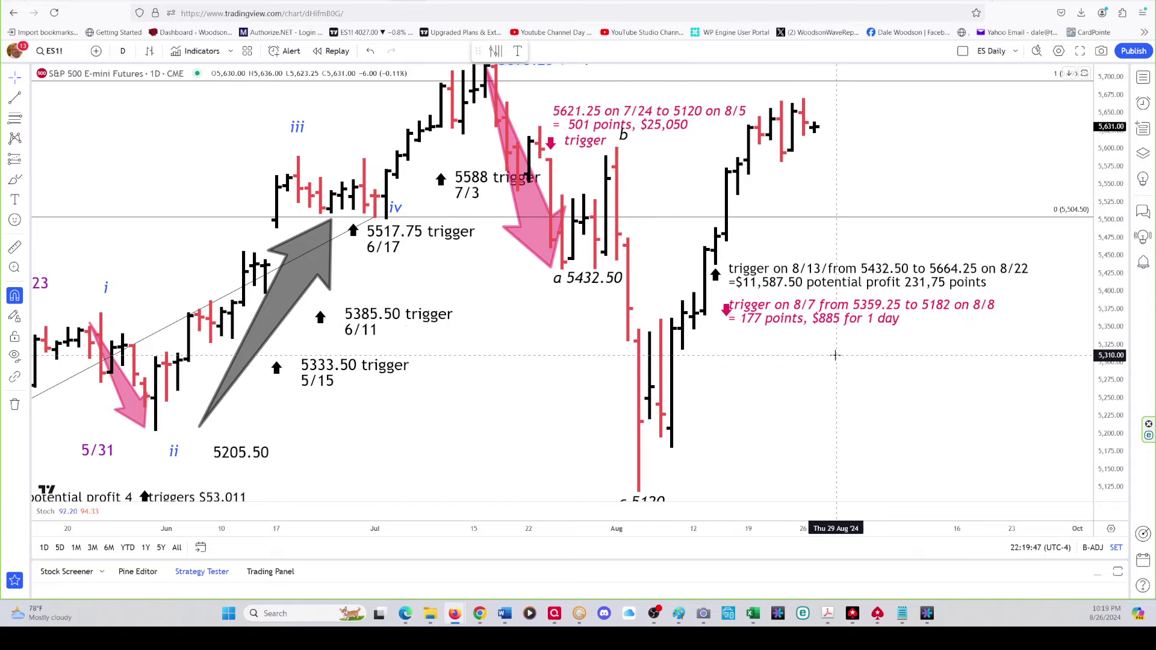
{"action": "mouse_move", "coordinate": [826, 357]}
{"action": "left_mouse_down"}
{"action": "mouse_move", "coordinate": [783, 359]}
{"action": "mouse_move", "coordinate": [784, 347]}
{"action": "mouse_move", "coordinate": [778, 391]}
{"action": "left_mouse_up"}
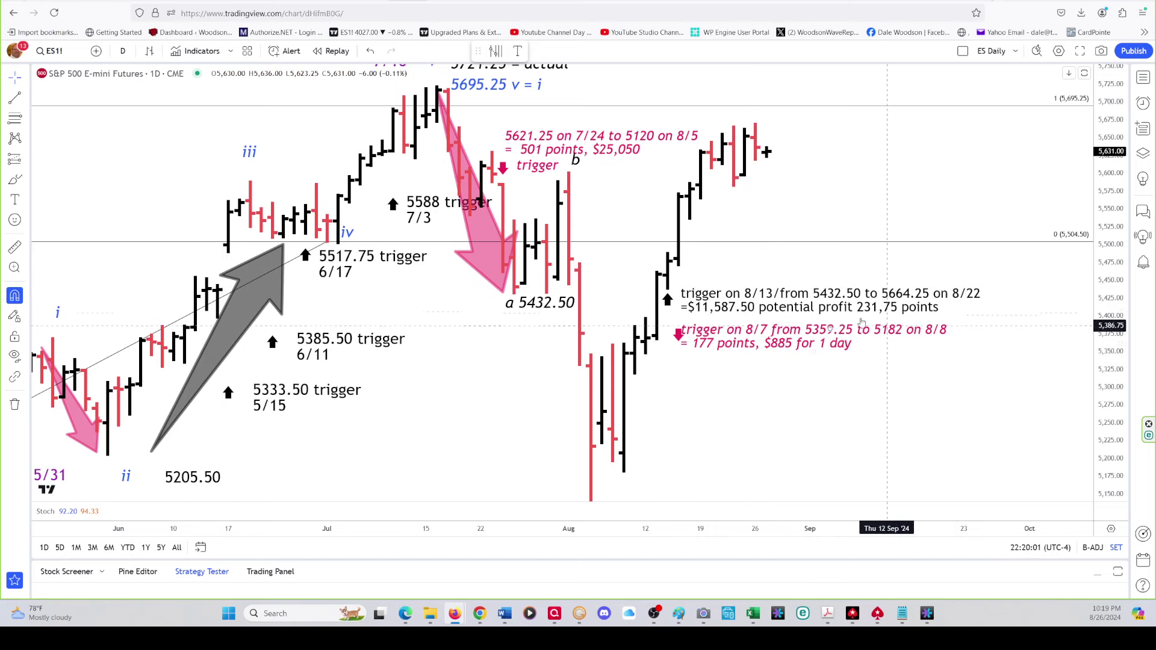
{"action": "left_click_drag", "start_coordinate": [914, 179], "coordinate": [939, 272]}
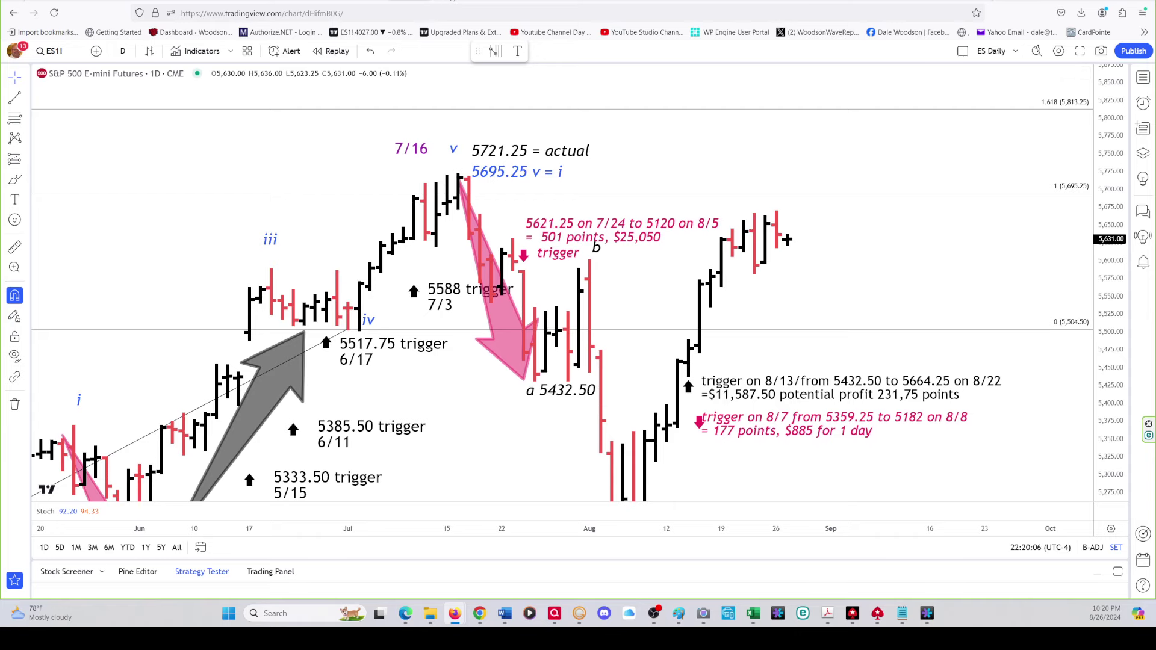
Switch to the ES 1 hour chart and shift the 7/16 date label slightly up and right, away from the v 5721.25 label.
{"action": "left_click", "coordinate": [458, 2]}
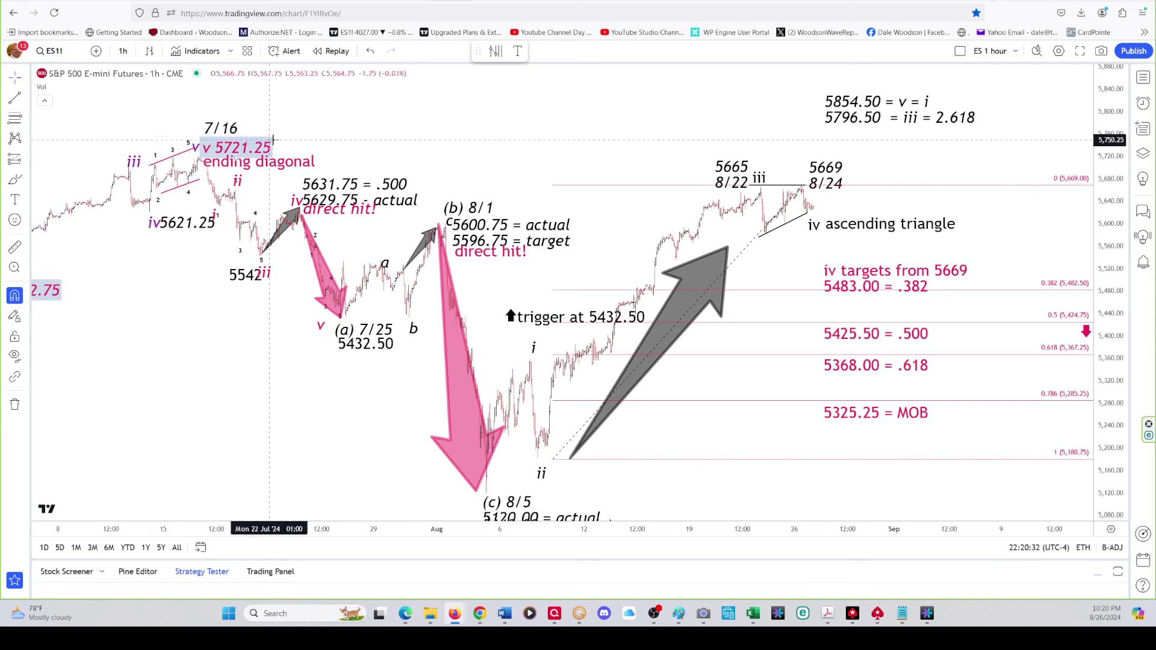
{"action": "left_click_drag", "start_coordinate": [226, 127], "coordinate": [233, 116]}
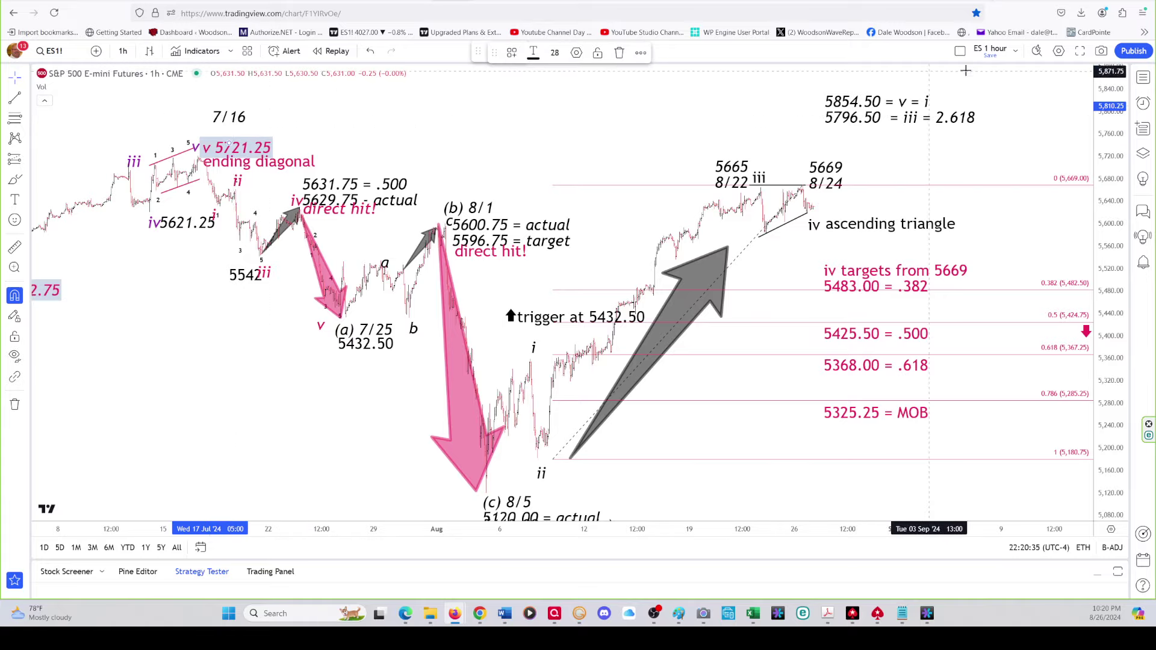
Show the hourly chart full screen and examine its waves from 7/16 to the 8/24 high, the wave iv targets and the ascending triangle.
{"action": "left_click", "coordinate": [1080, 52]}
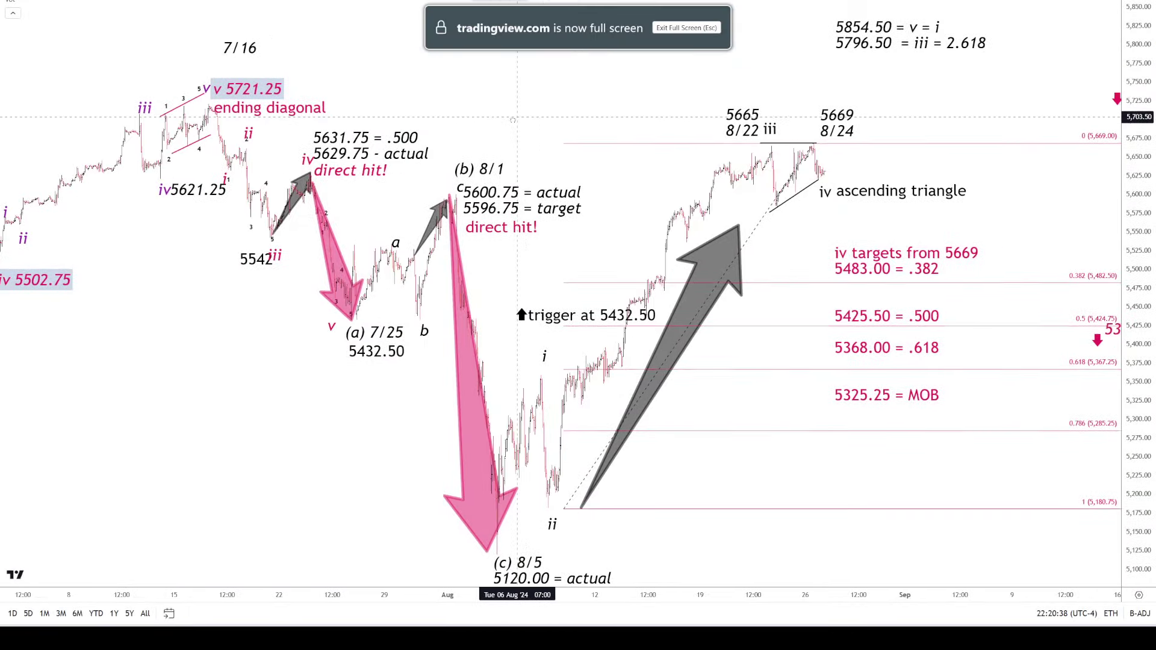
{"action": "left_click_drag", "start_coordinate": [512, 120], "coordinate": [410, 107]}
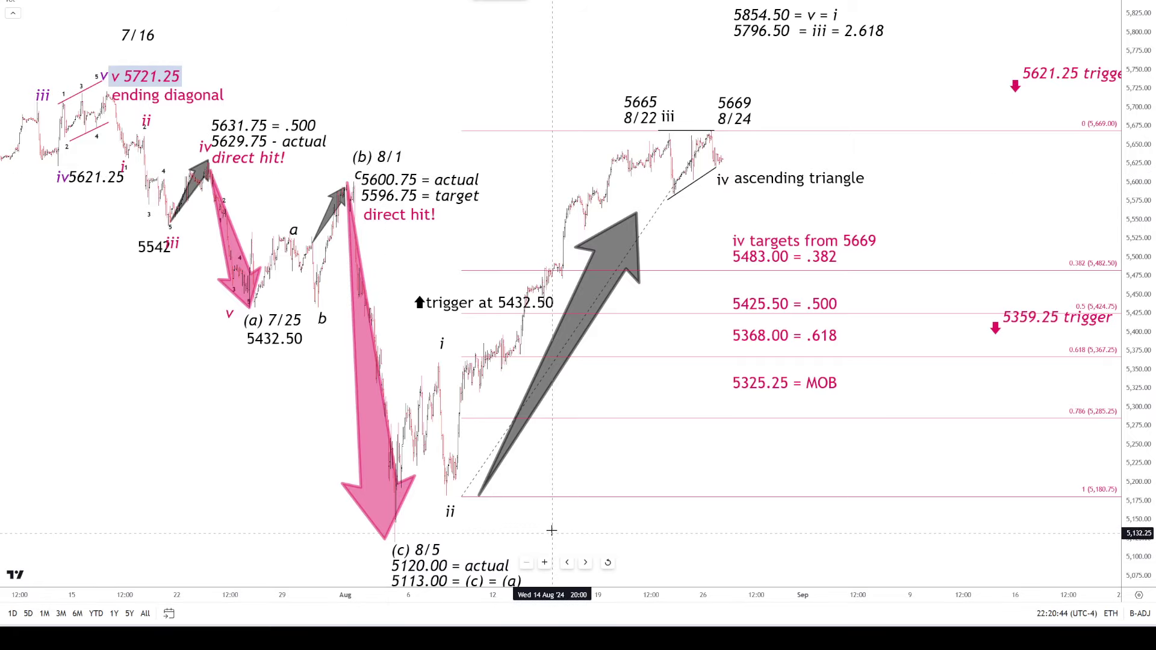
{"action": "mouse_move", "coordinate": [552, 526]}
{"action": "left_mouse_down"}
{"action": "mouse_move", "coordinate": [556, 503]}
{"action": "mouse_move", "coordinate": [561, 517]}
{"action": "left_mouse_up"}
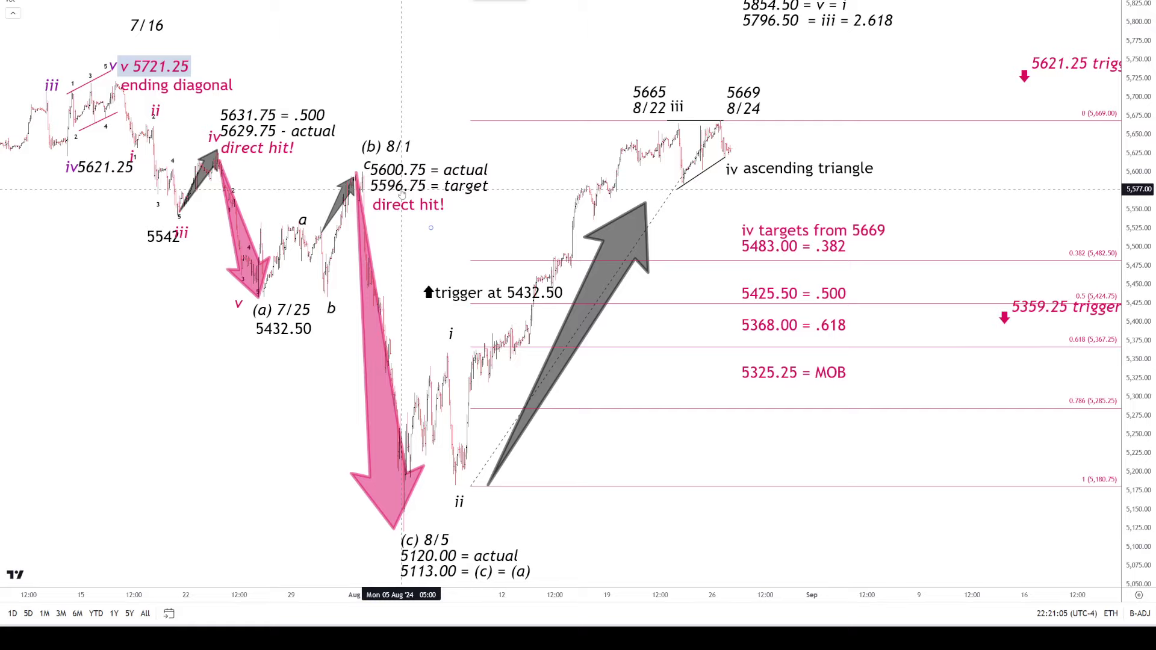
{"action": "left_click_drag", "start_coordinate": [398, 217], "coordinate": [387, 172]}
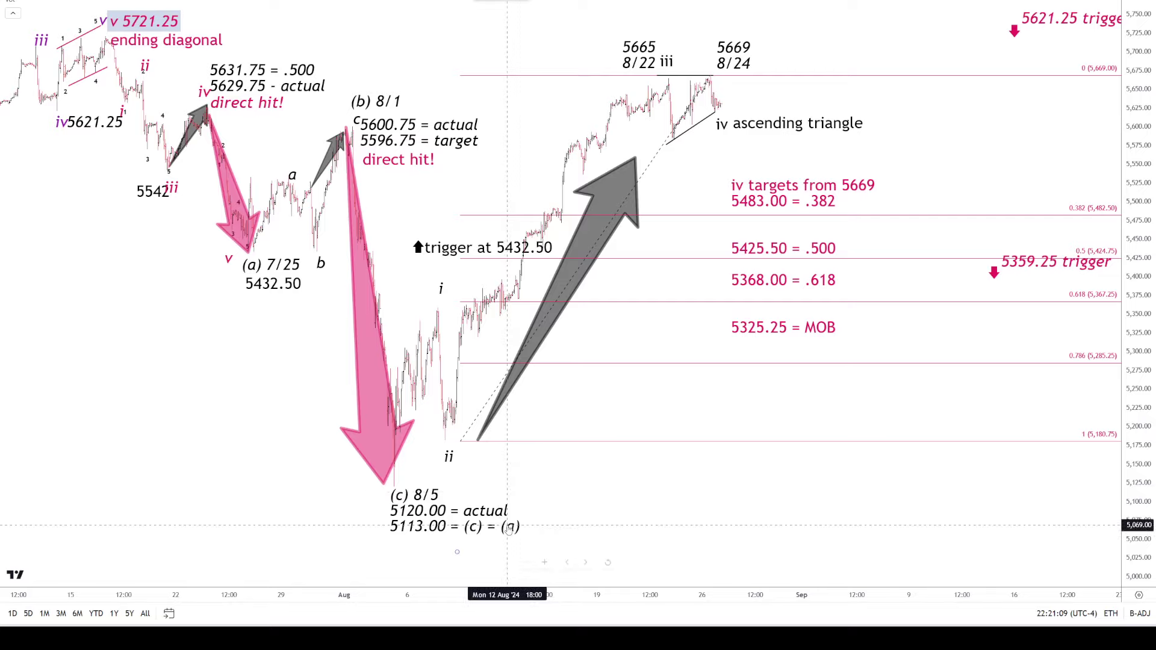
{"action": "left_click_drag", "start_coordinate": [491, 458], "coordinate": [407, 506]}
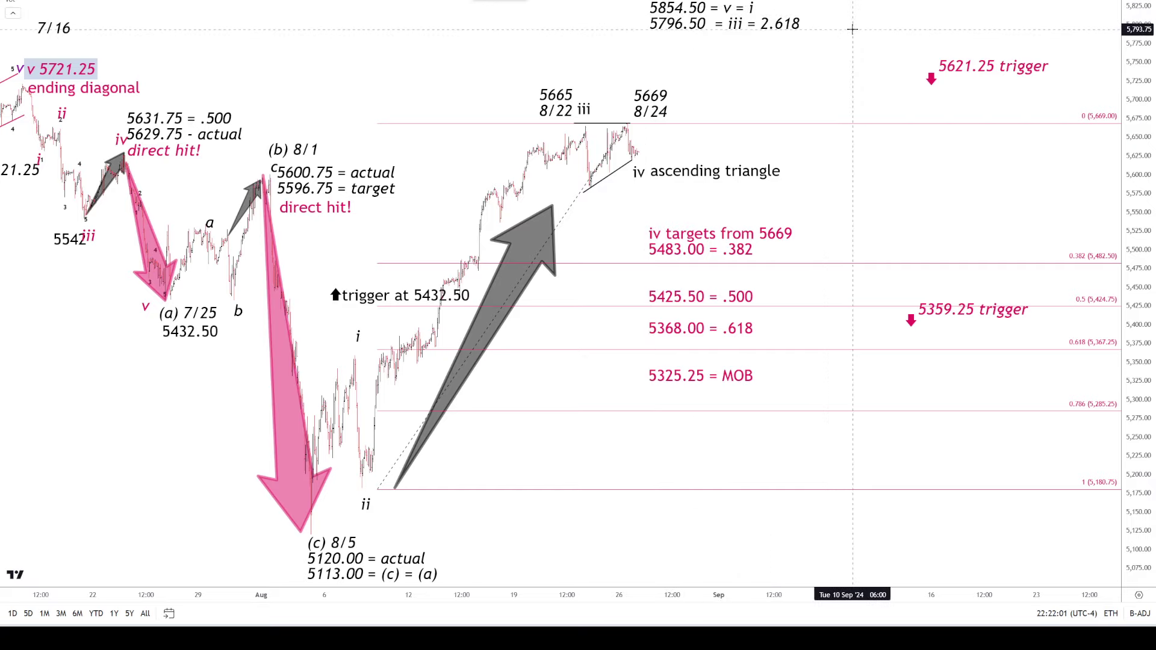
{"action": "left_click_drag", "start_coordinate": [849, 186], "coordinate": [978, 192]}
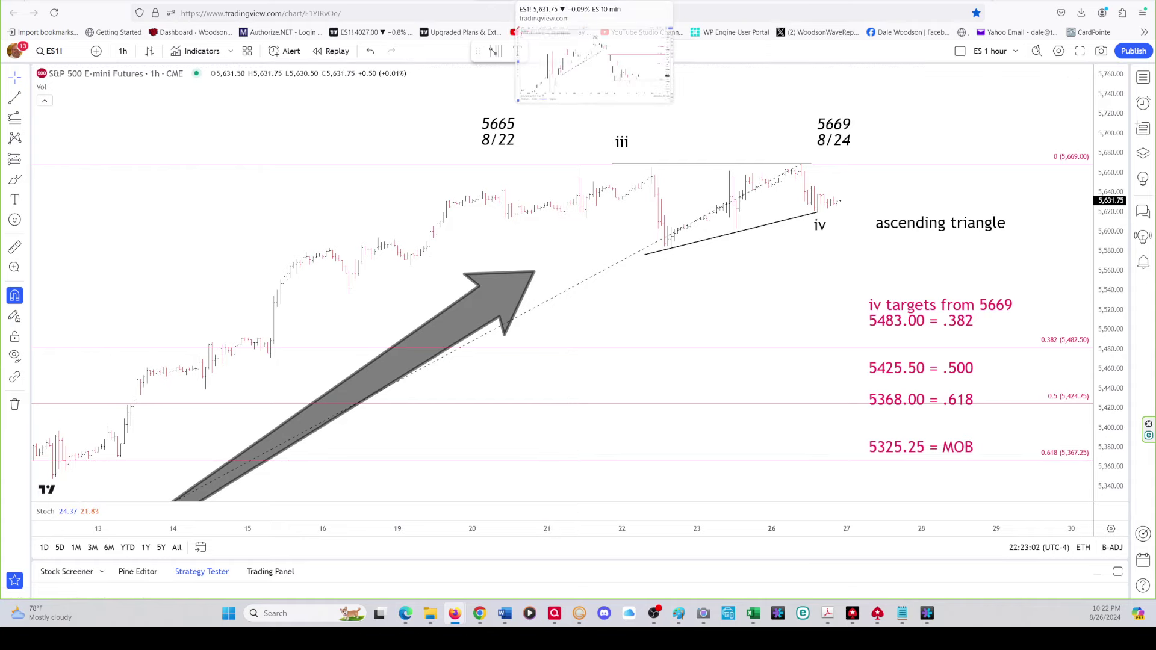
Check the retracement levels below 5669 on the ES 10 min chart, and switch to the 082624 Market Close Report in Word.
{"action": "left_click", "coordinate": [542, 0]}
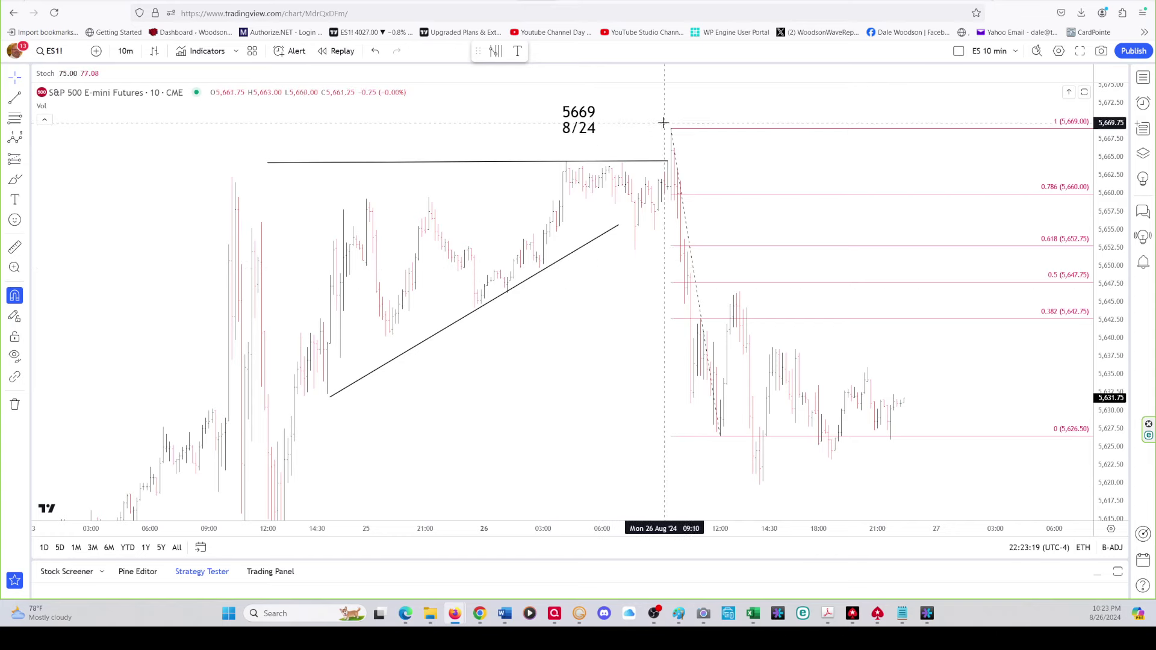
{"action": "mouse_move", "coordinate": [500, 612]}
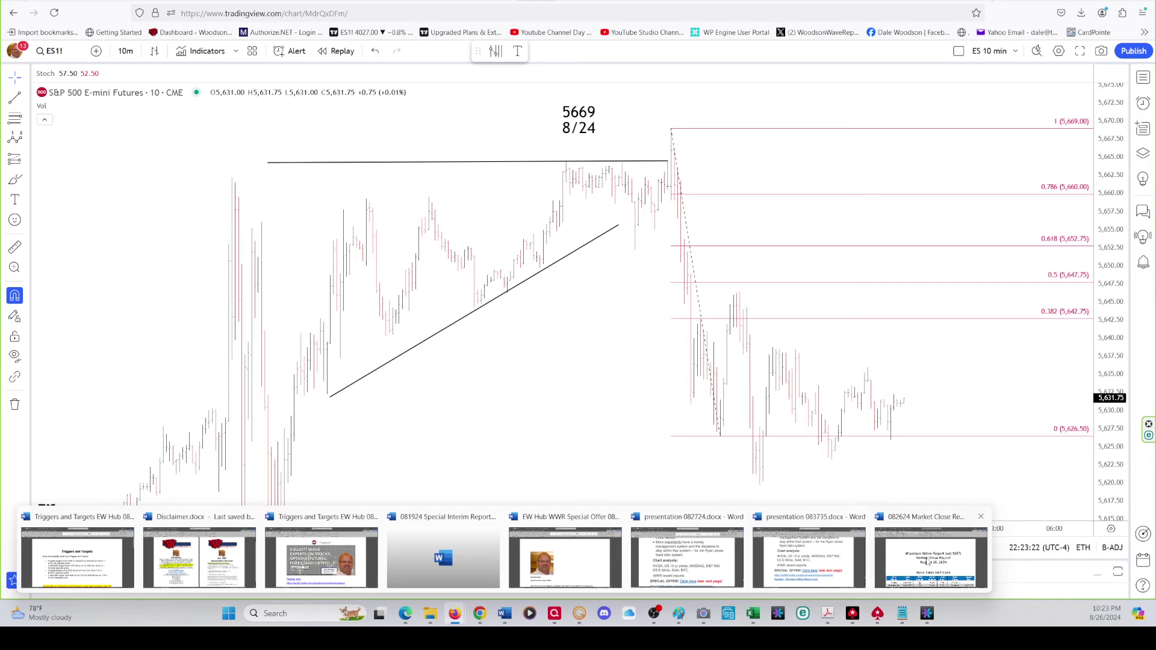
{"action": "mouse_move", "coordinate": [928, 562]}
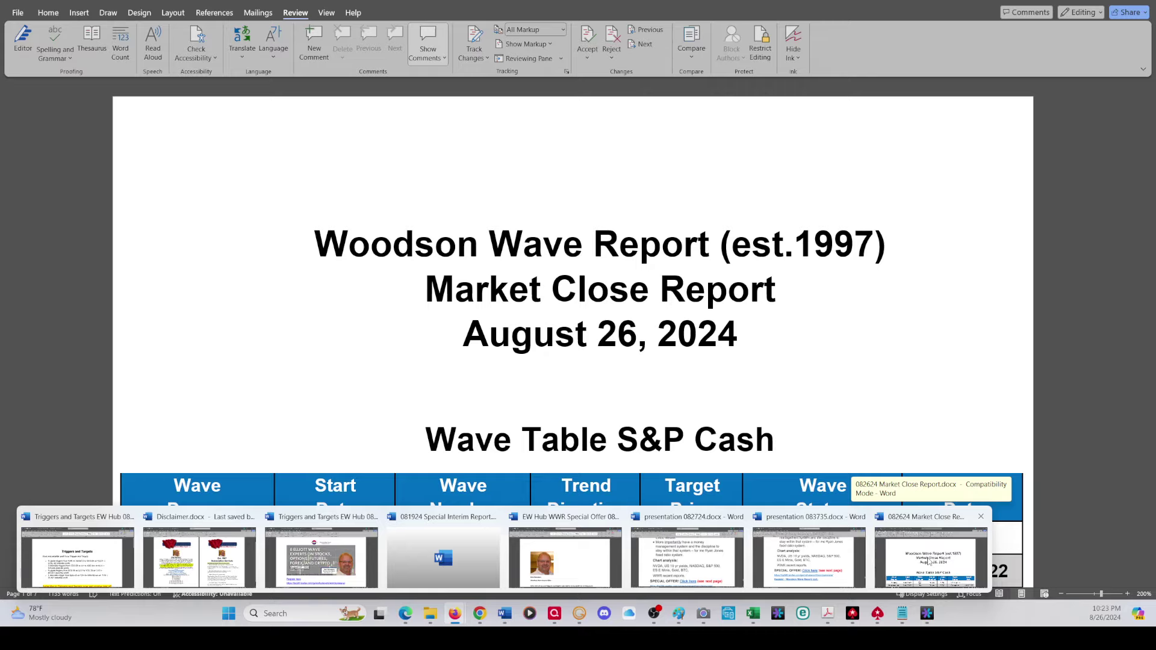
{"action": "left_click", "coordinate": [928, 562]}
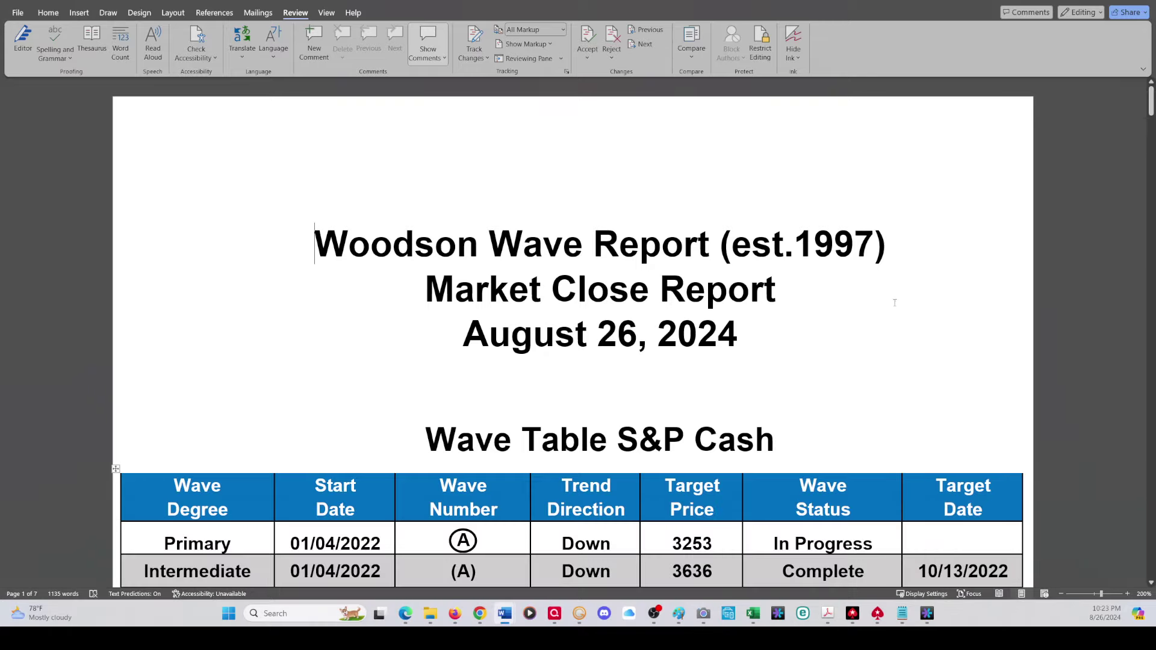
Read the report's announcements down to the E Mini hourly chart, highlighting the Triggers and Targets offer line and the $44 discount text in passing.
{"action": "scroll", "coordinate": [895, 302], "scroll_direction": "down", "scroll_amount": 10}
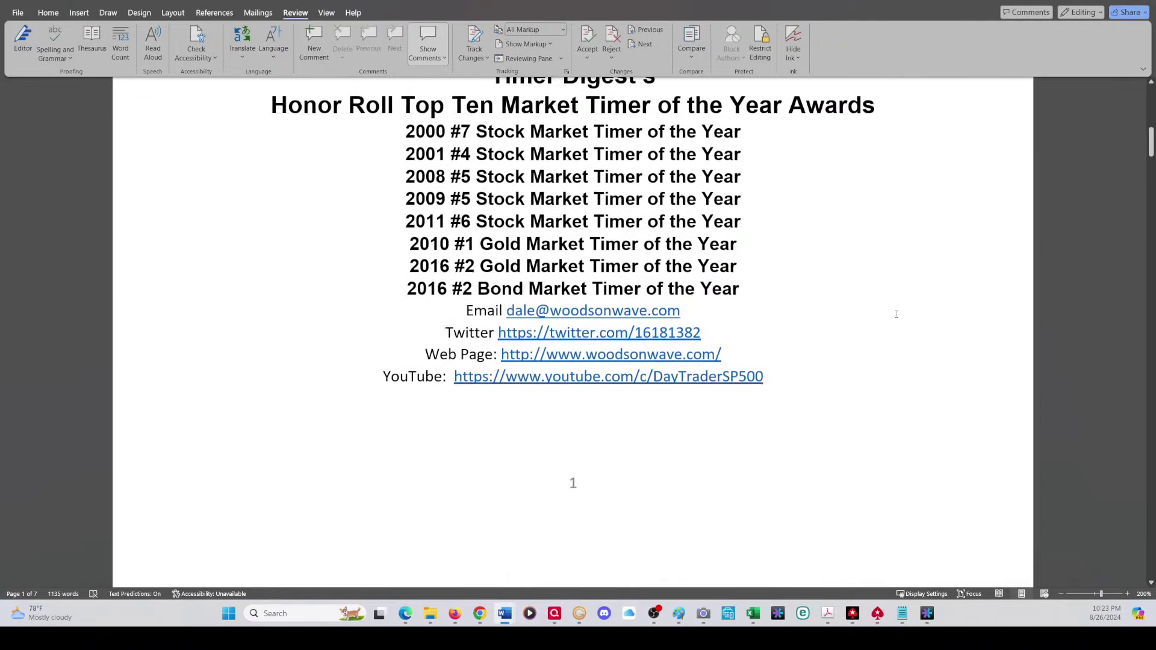
{"action": "scroll", "coordinate": [897, 314], "scroll_direction": "down", "scroll_amount": 8}
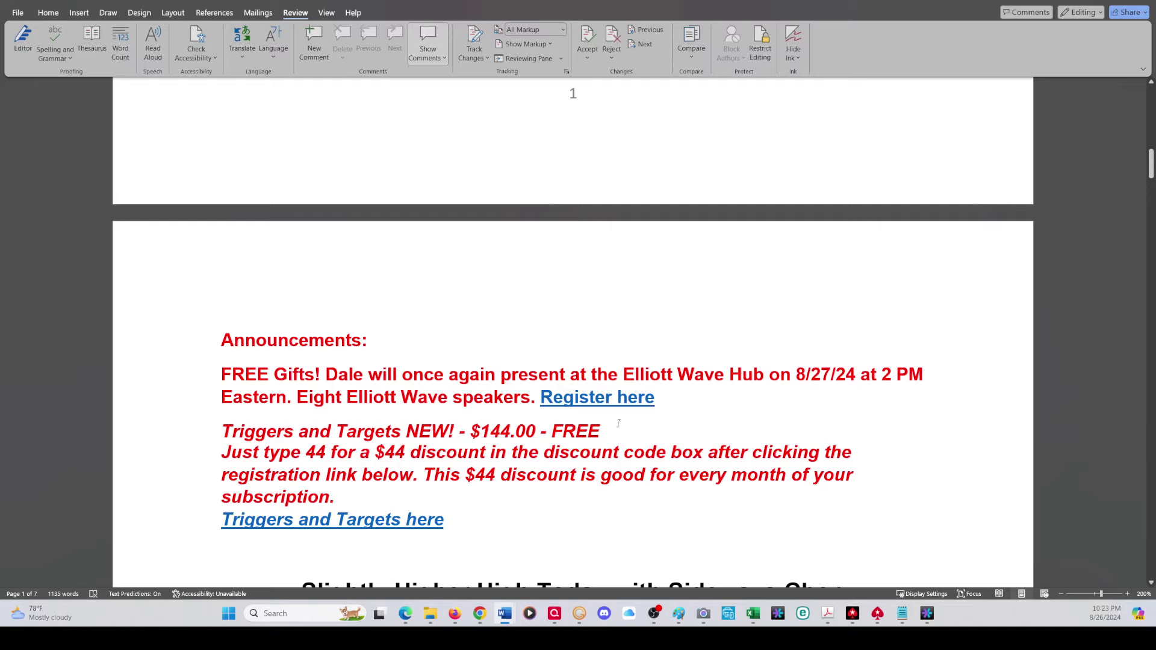
{"action": "left_click_drag", "start_coordinate": [615, 426], "coordinate": [220, 431]}
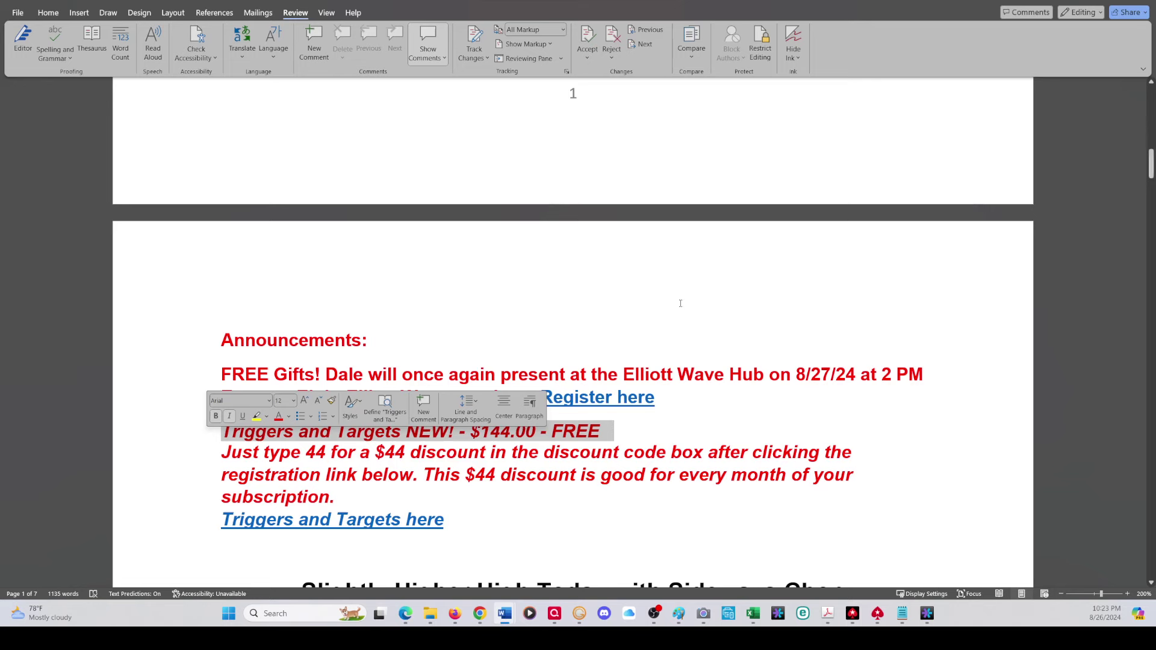
{"action": "left_click", "coordinate": [824, 359]}
{"action": "scroll", "coordinate": [898, 470], "scroll_direction": "down", "scroll_amount": 3}
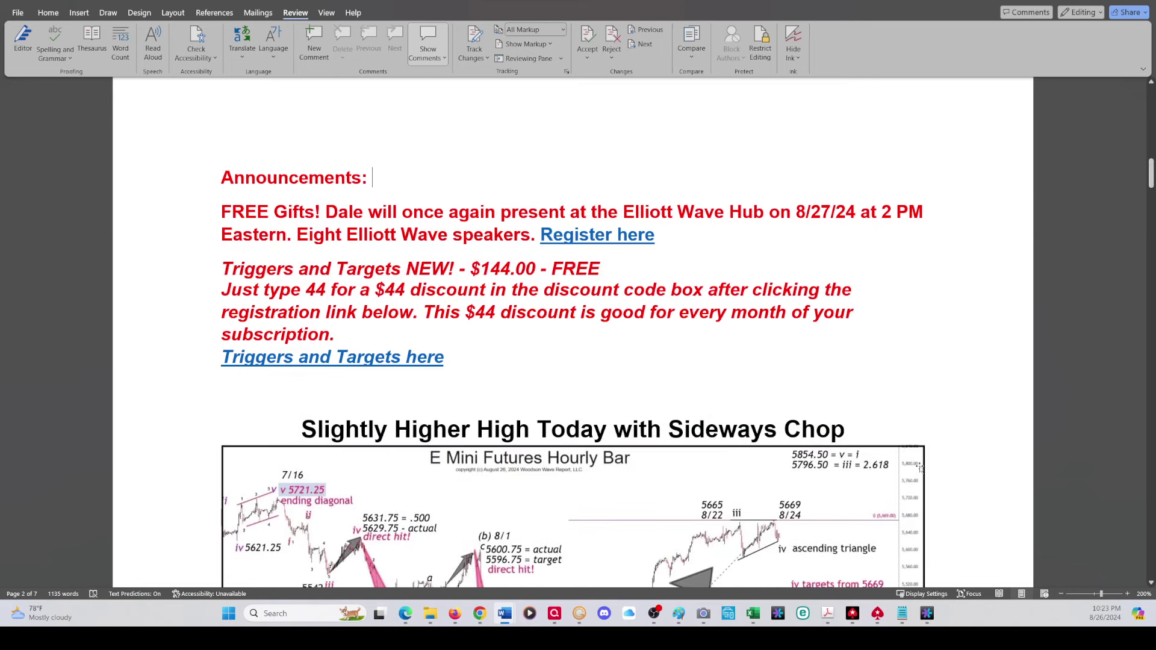
{"action": "scroll", "coordinate": [532, 375], "scroll_direction": "up", "scroll_amount": 2}
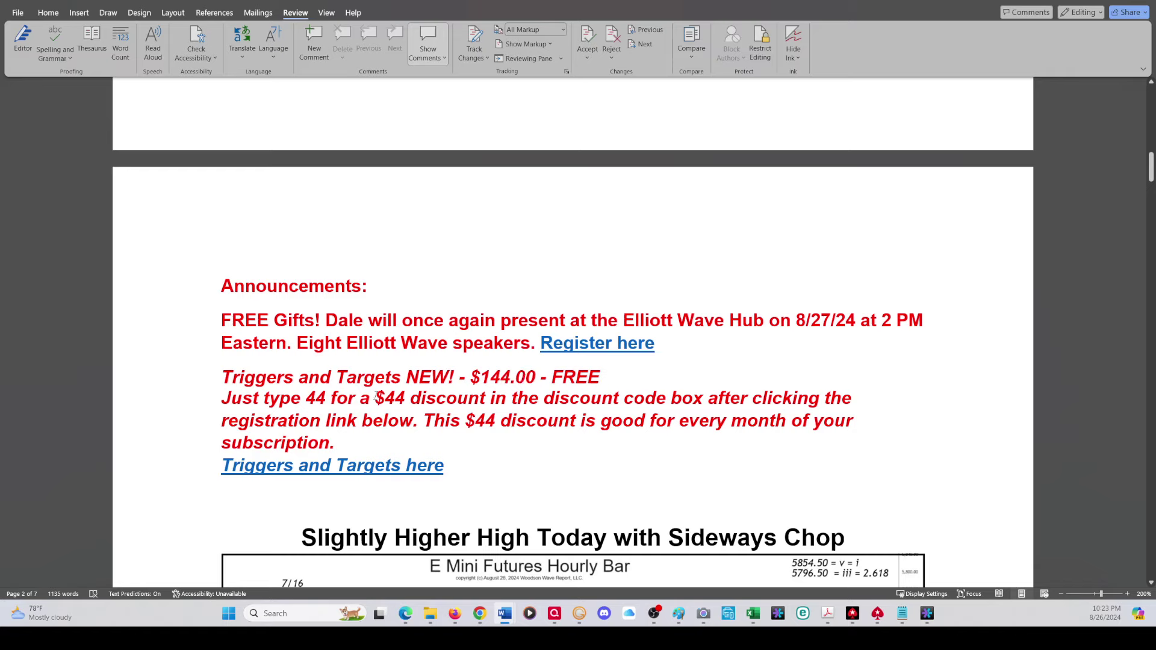
{"action": "left_click_drag", "start_coordinate": [377, 396], "coordinate": [855, 399]}
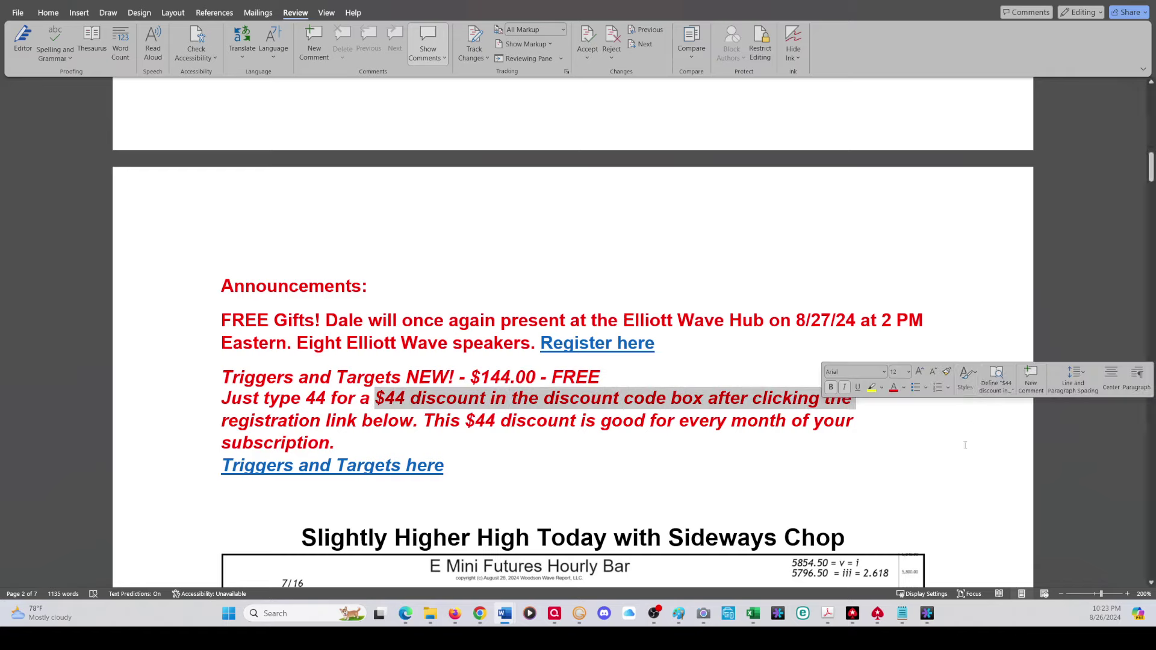
{"action": "left_click", "coordinate": [887, 436]}
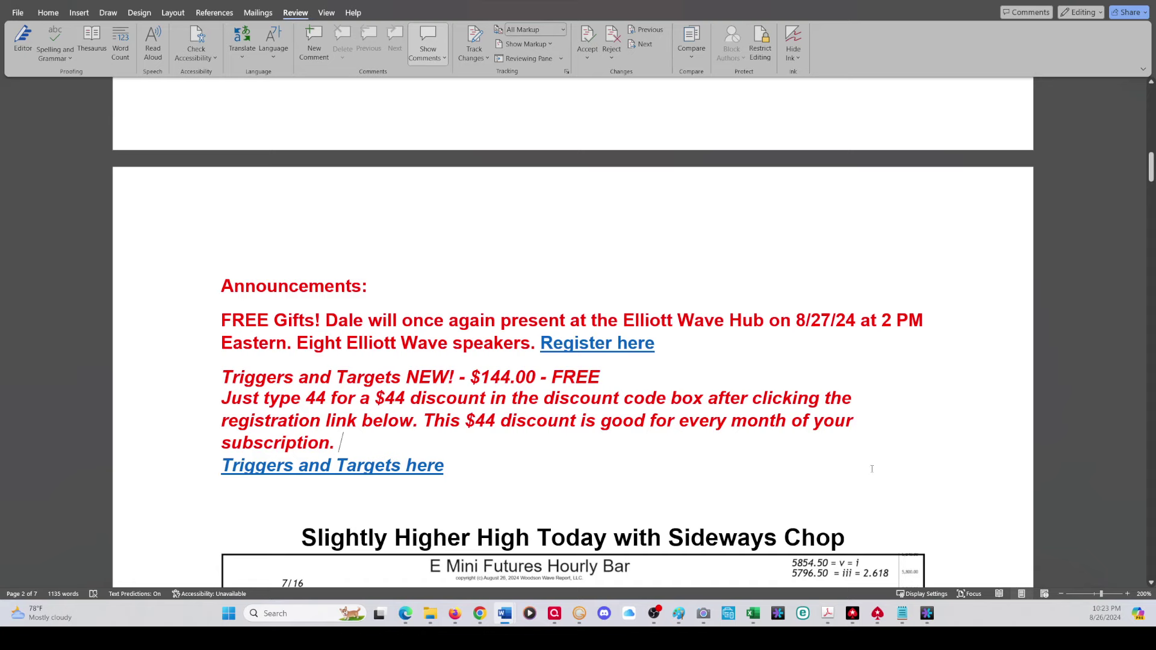
{"action": "scroll", "coordinate": [534, 459], "scroll_direction": "down", "scroll_amount": 5}
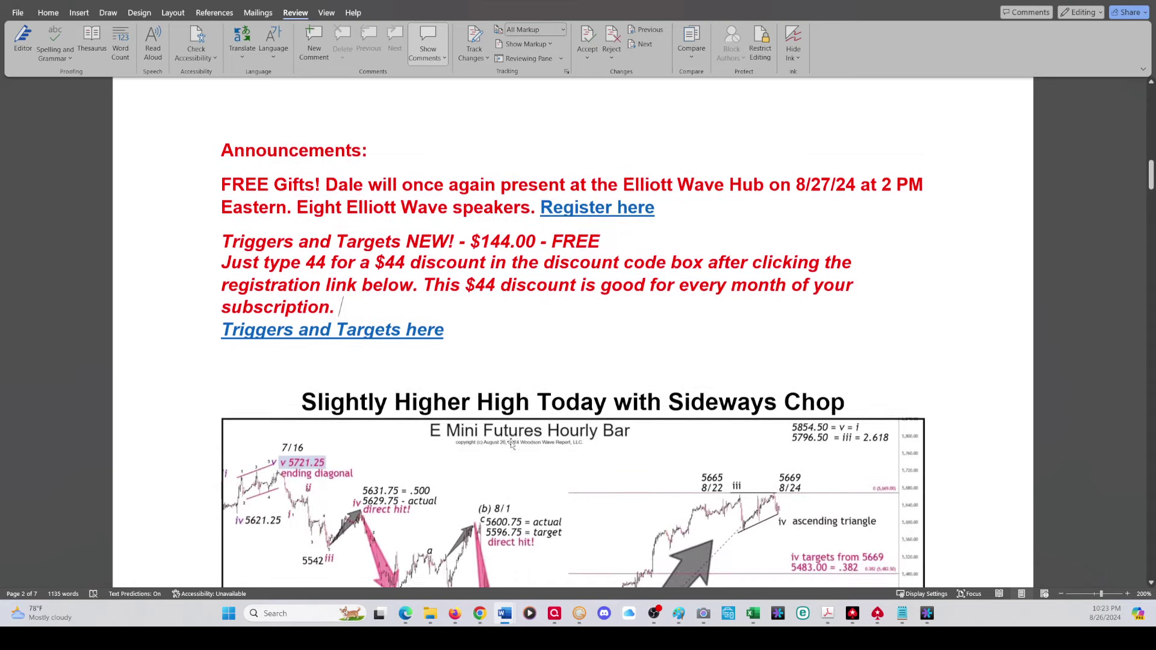
{"action": "scroll", "coordinate": [511, 444], "scroll_direction": "down", "scroll_amount": 1}
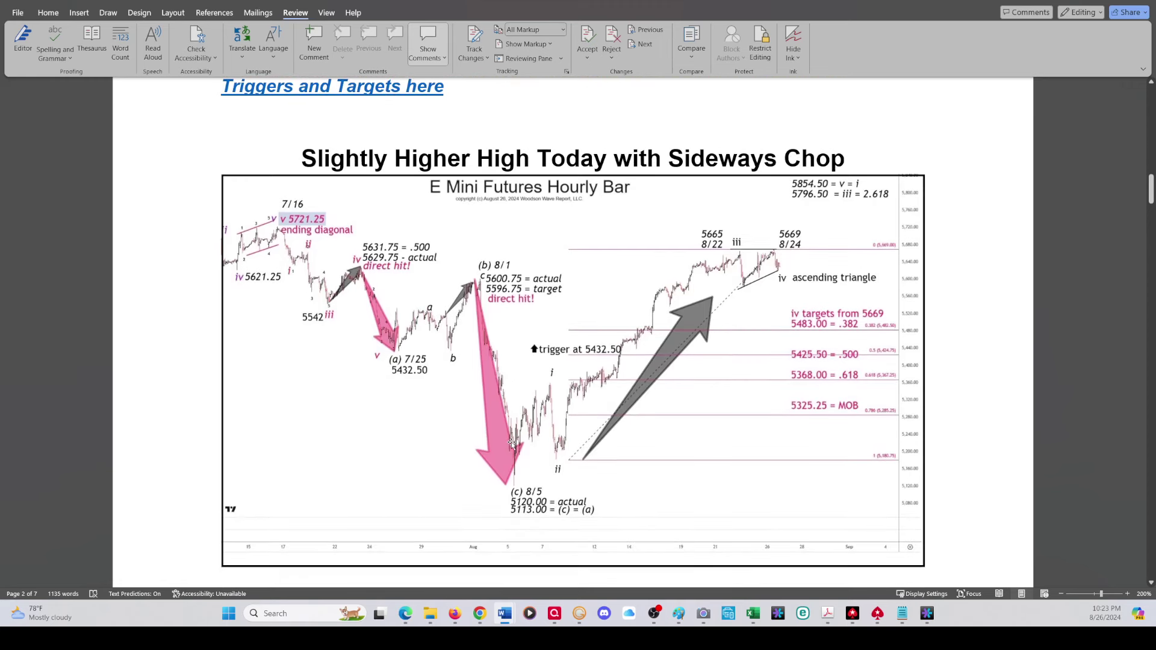